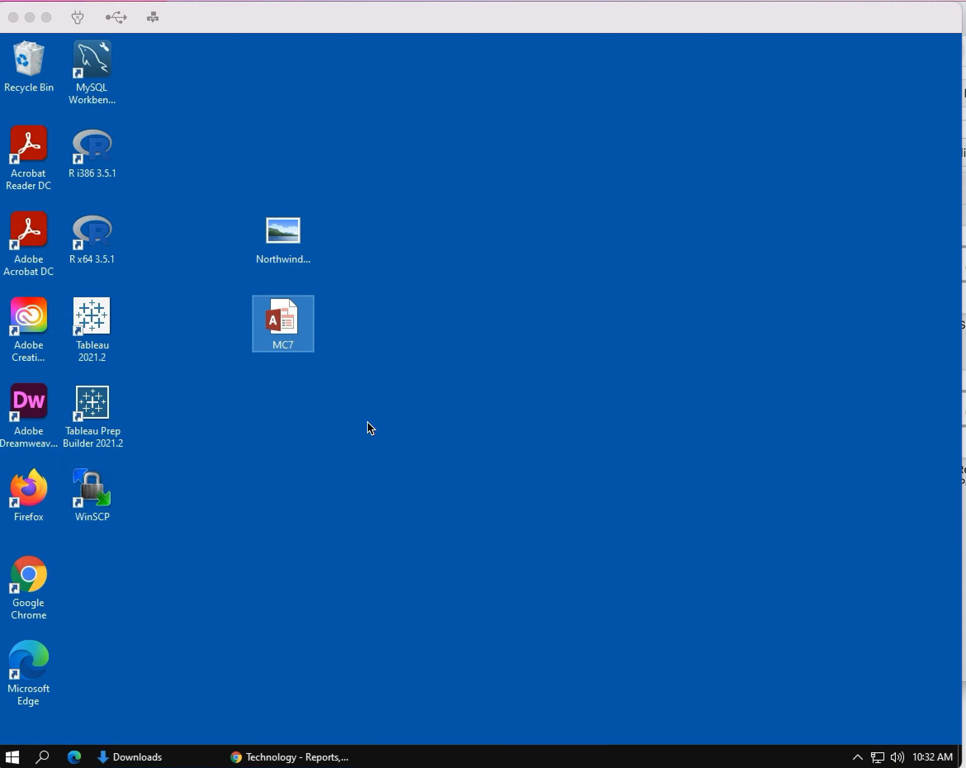
Rename the MC7 database file on the desktop as MC7HR and open it with its content enabled
click(290, 345)
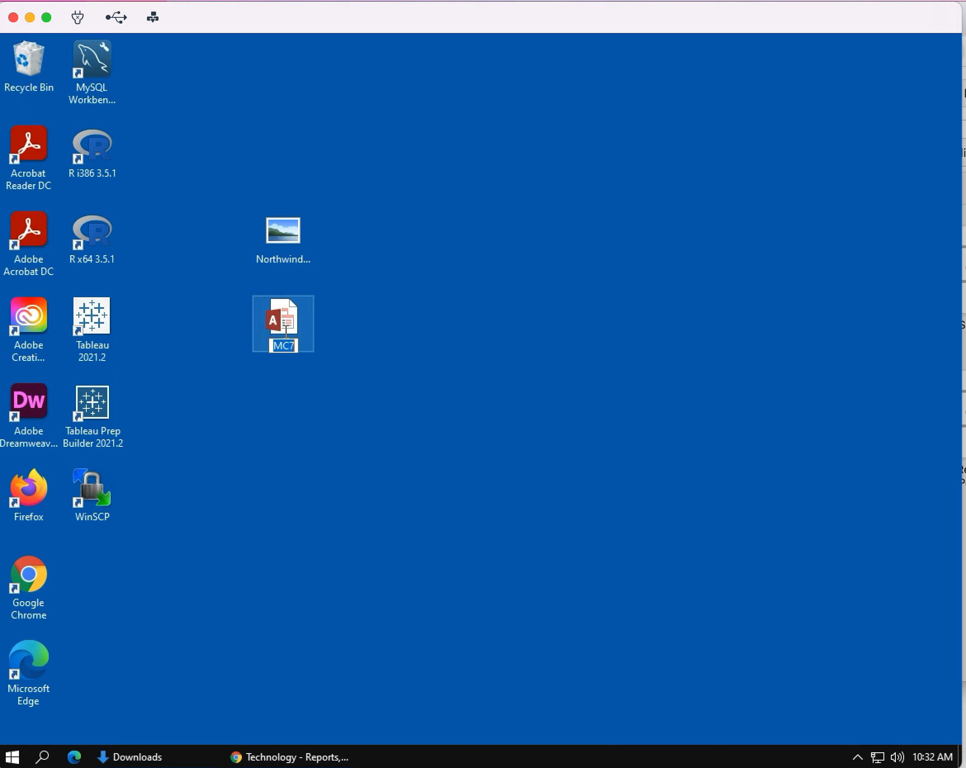
click(296, 345)
text(HR)
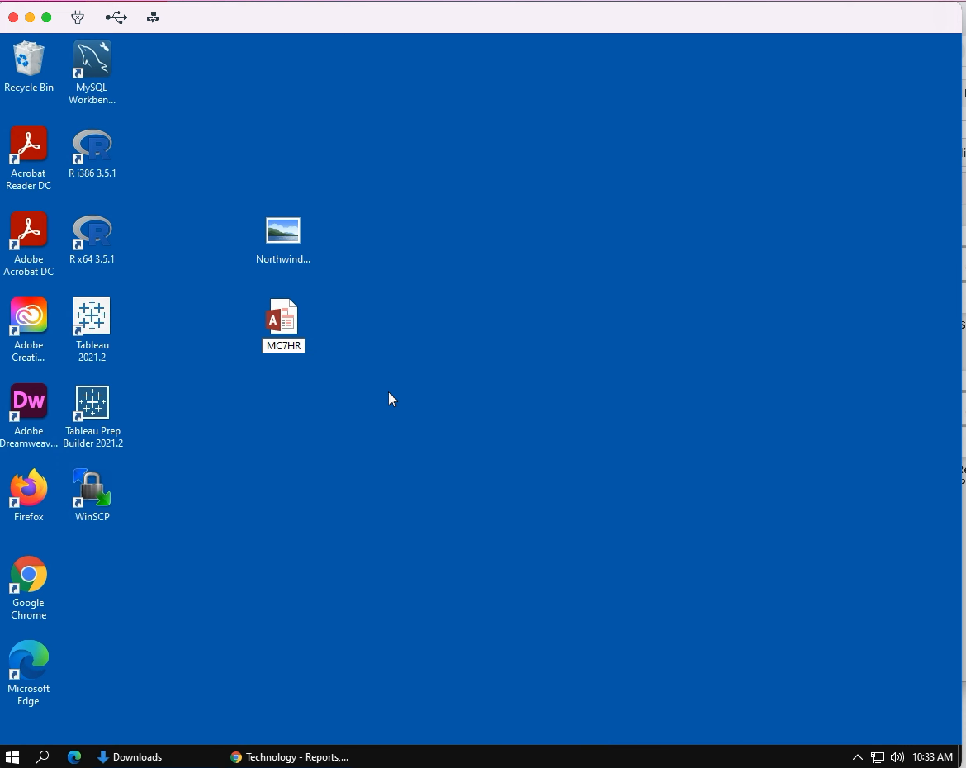
key(Return)
double_click(286, 324)
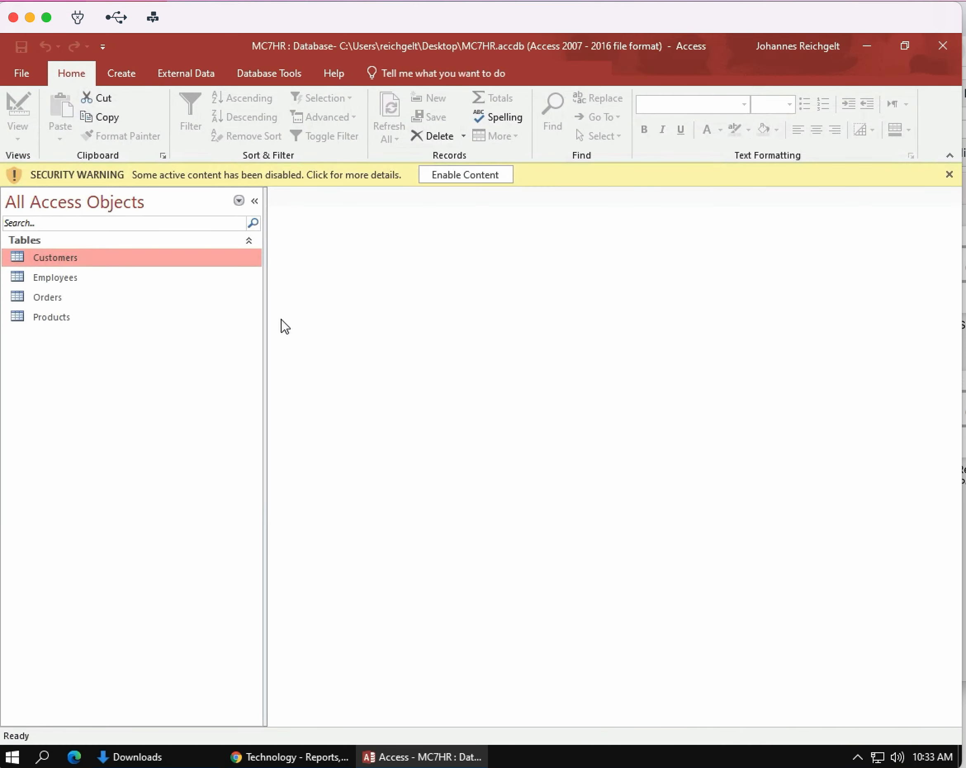
click(468, 176)
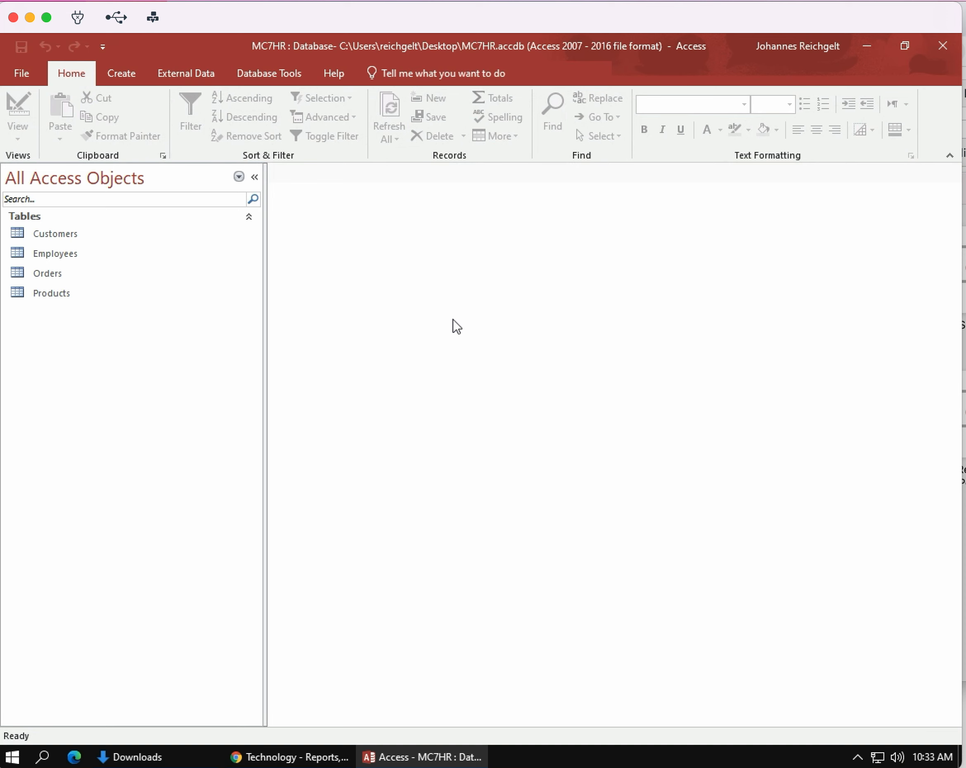
Start a Report Wizard report on the Customers table that includes all fields except JobTitle
click(121, 72)
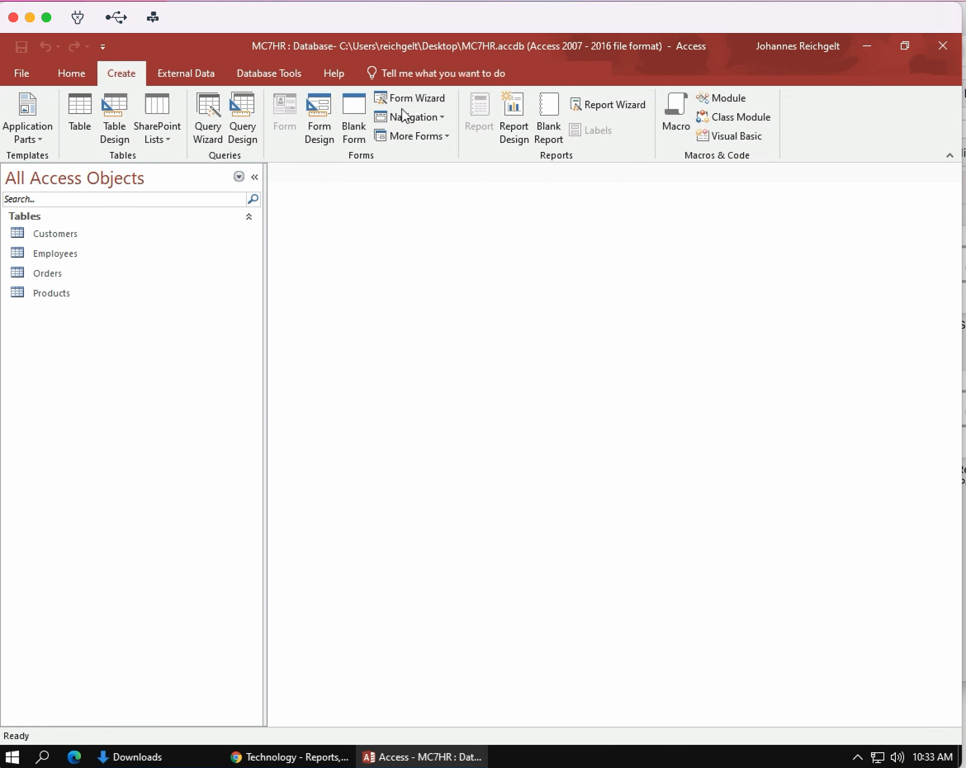
click(627, 111)
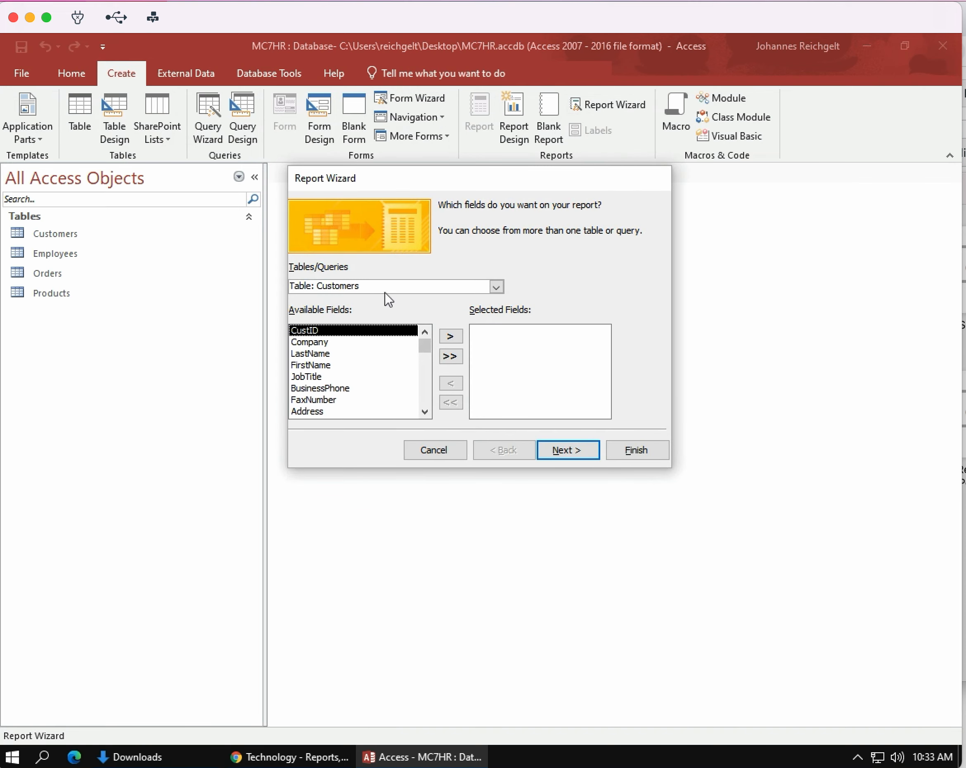
click(497, 286)
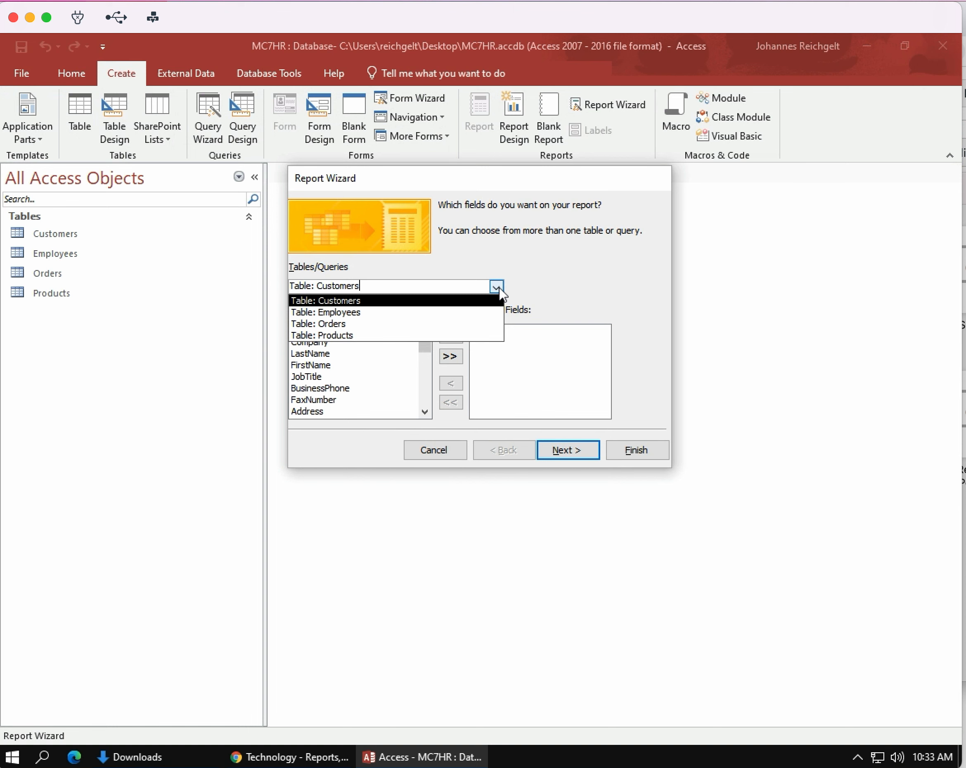
key(Return)
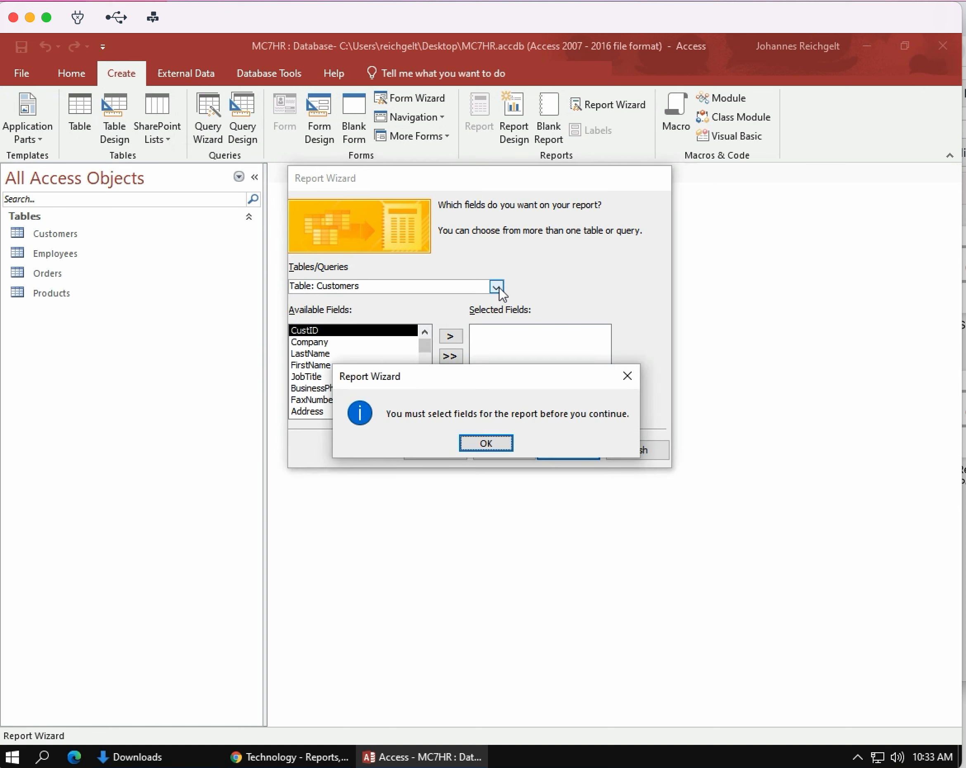
click(486, 444)
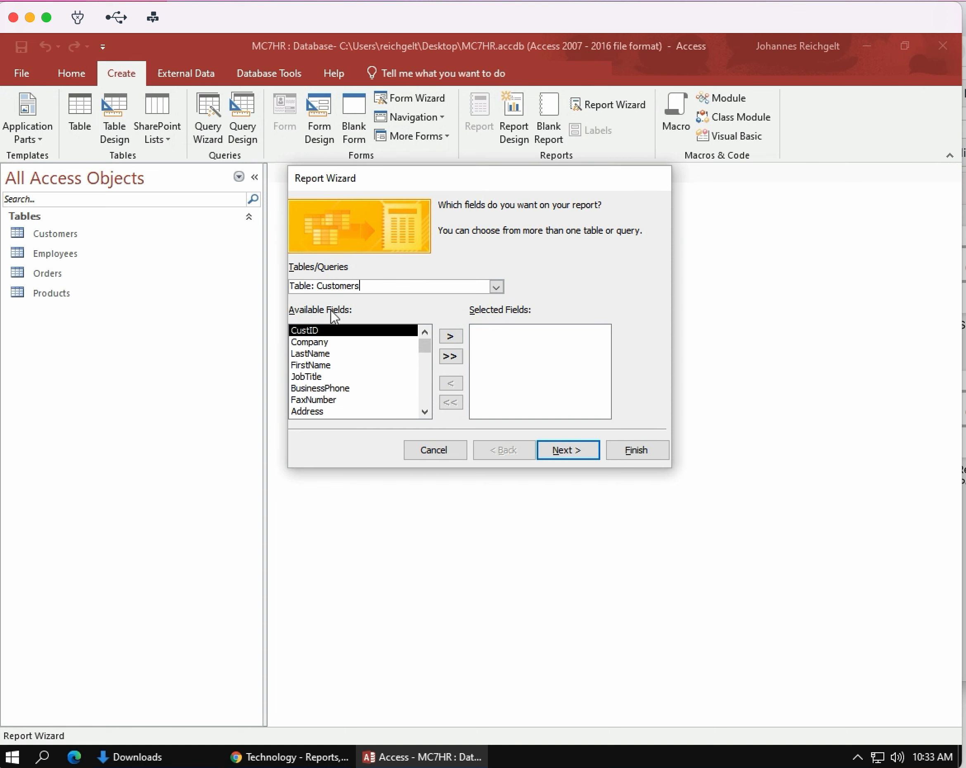
click(451, 357)
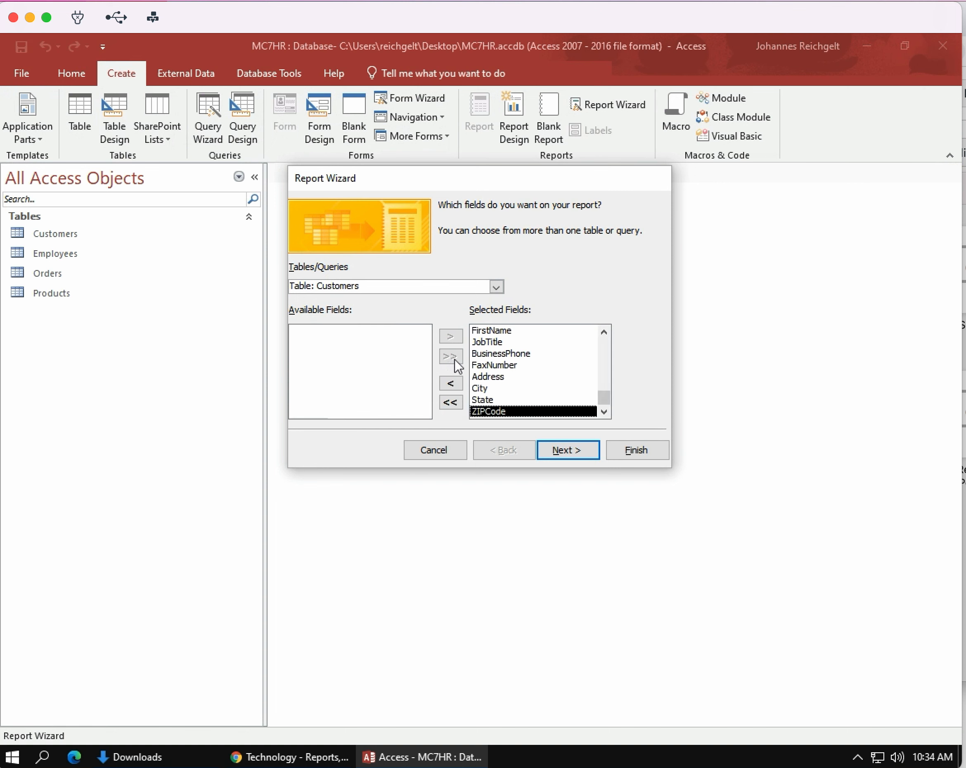
click(501, 343)
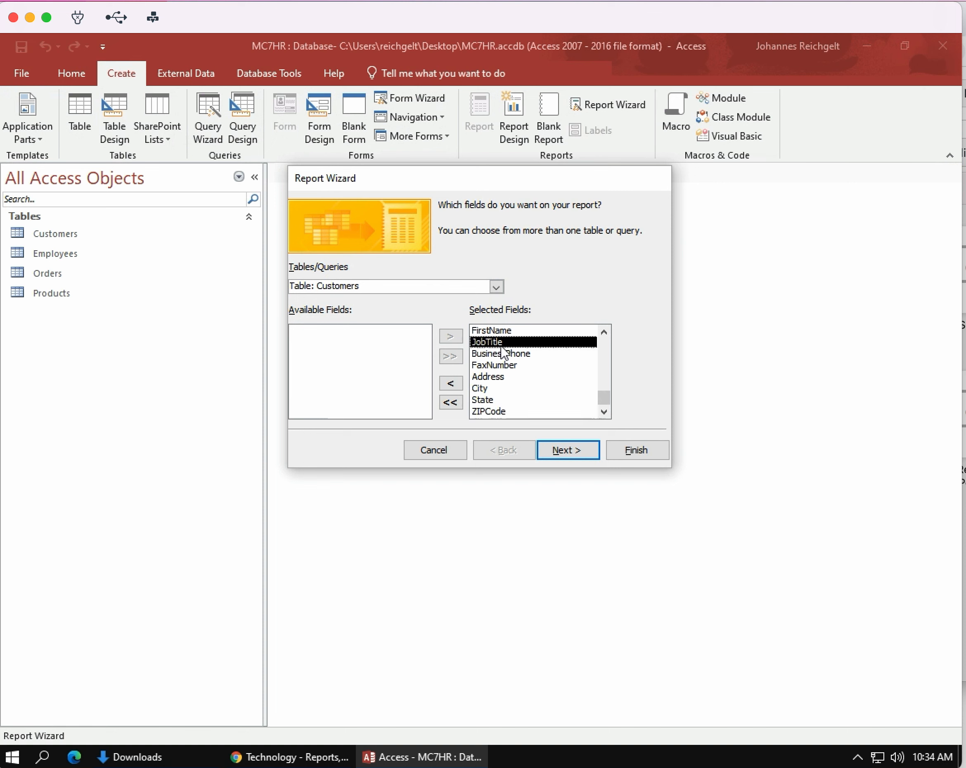
click(451, 383)
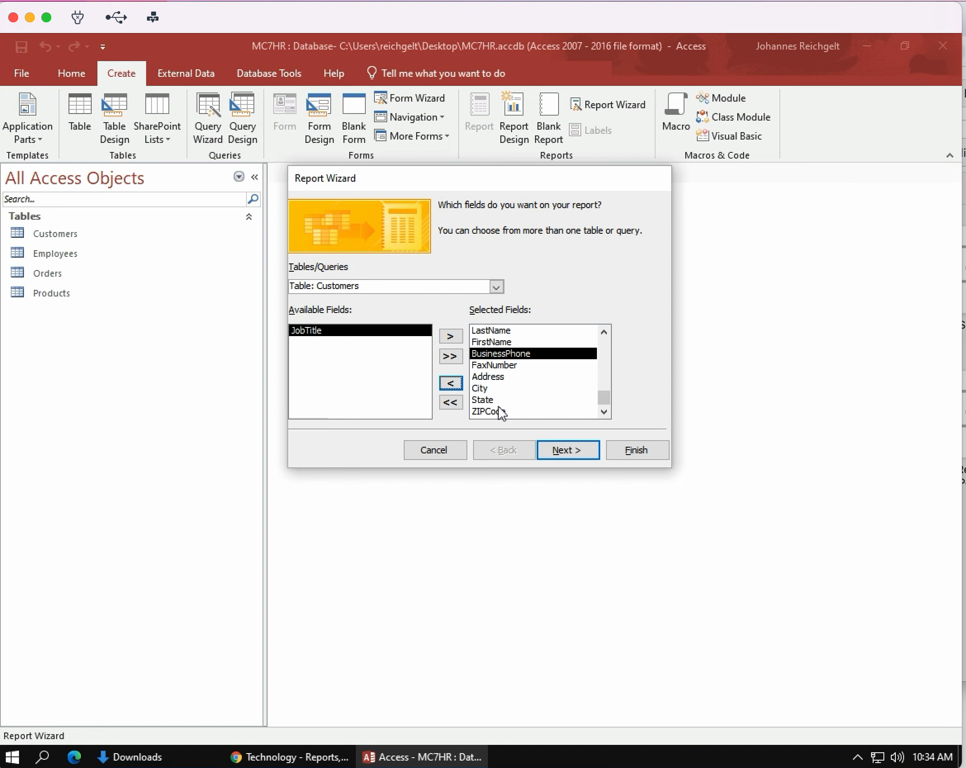
click(570, 452)
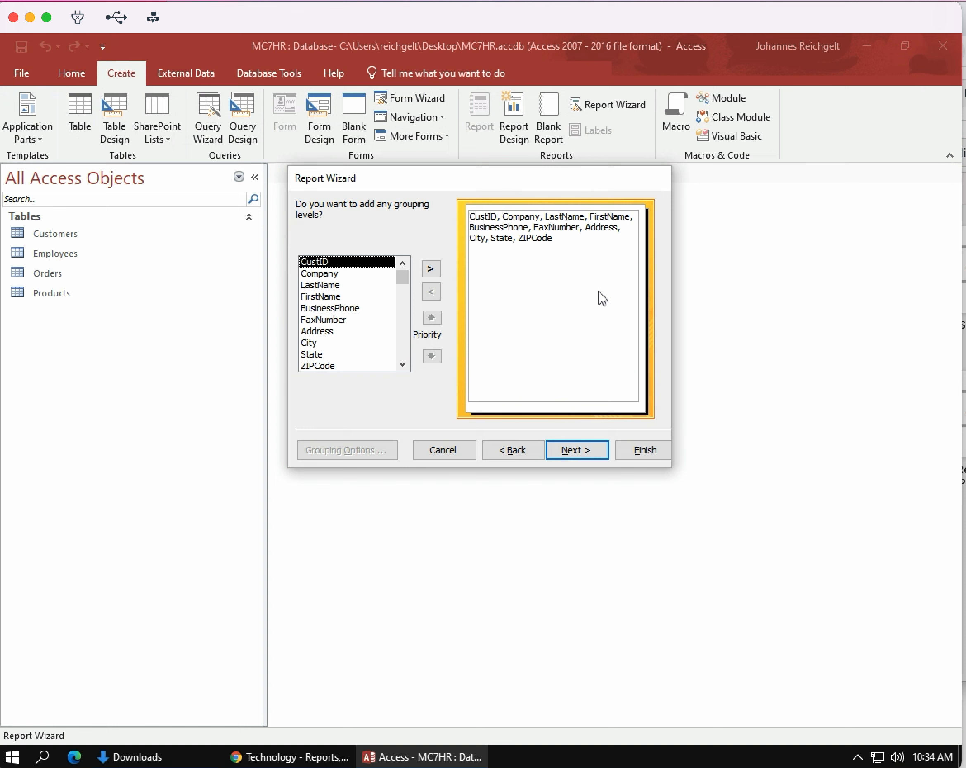
Skip grouping levels, sort the report by CustID ascending, and use a tabular layout in landscape orientation
click(579, 454)
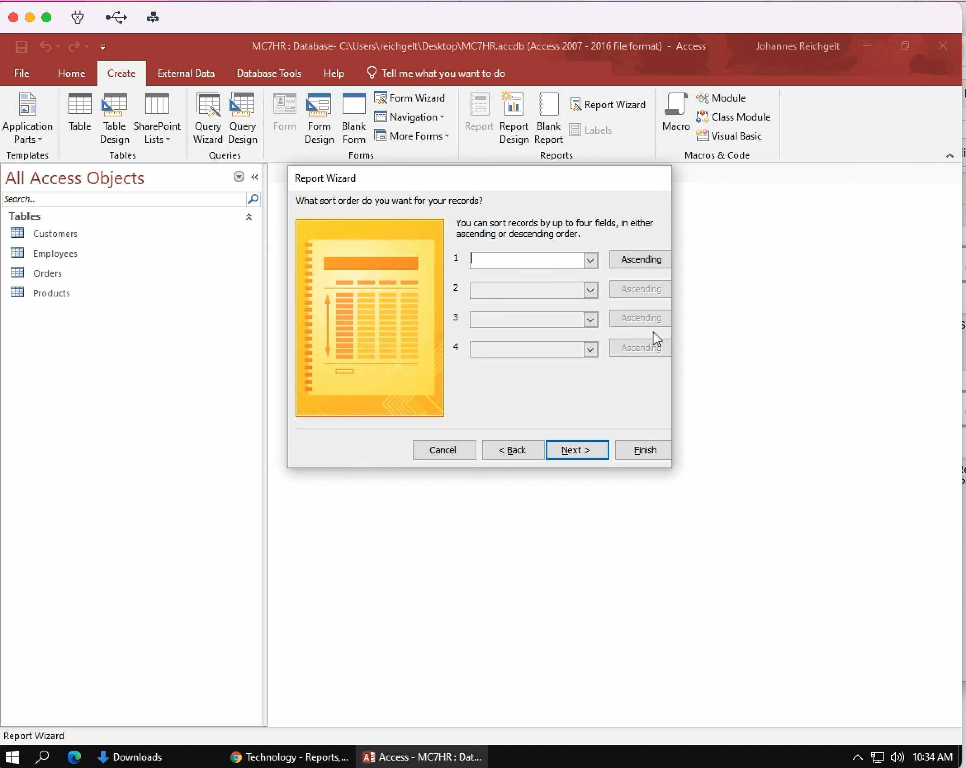
click(590, 260)
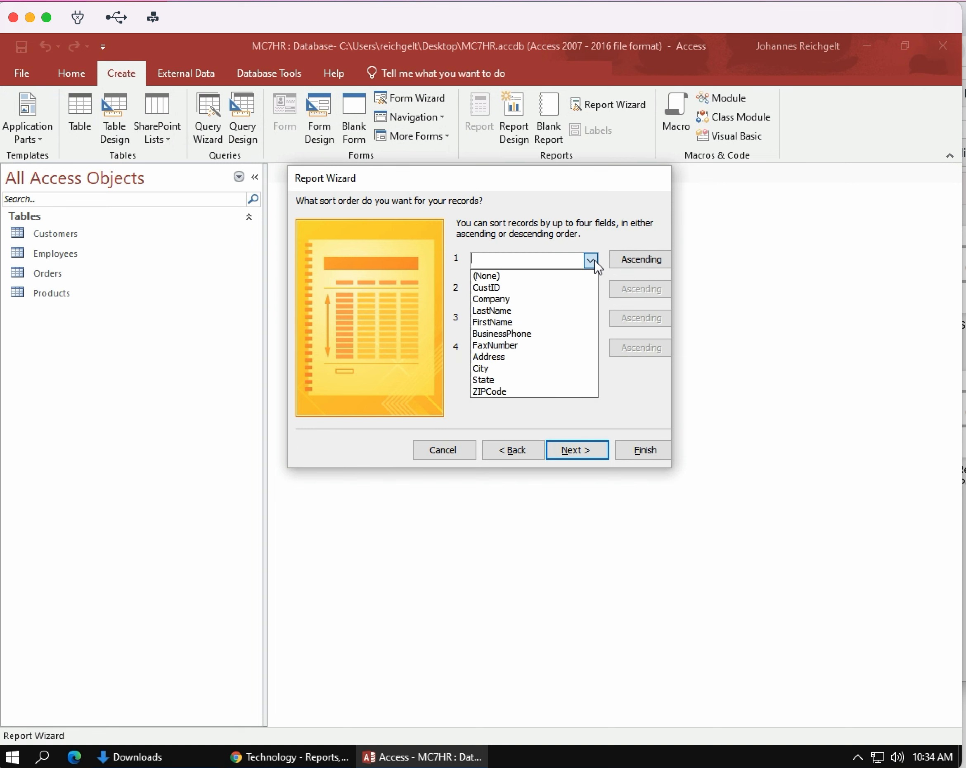
click(502, 288)
click(578, 451)
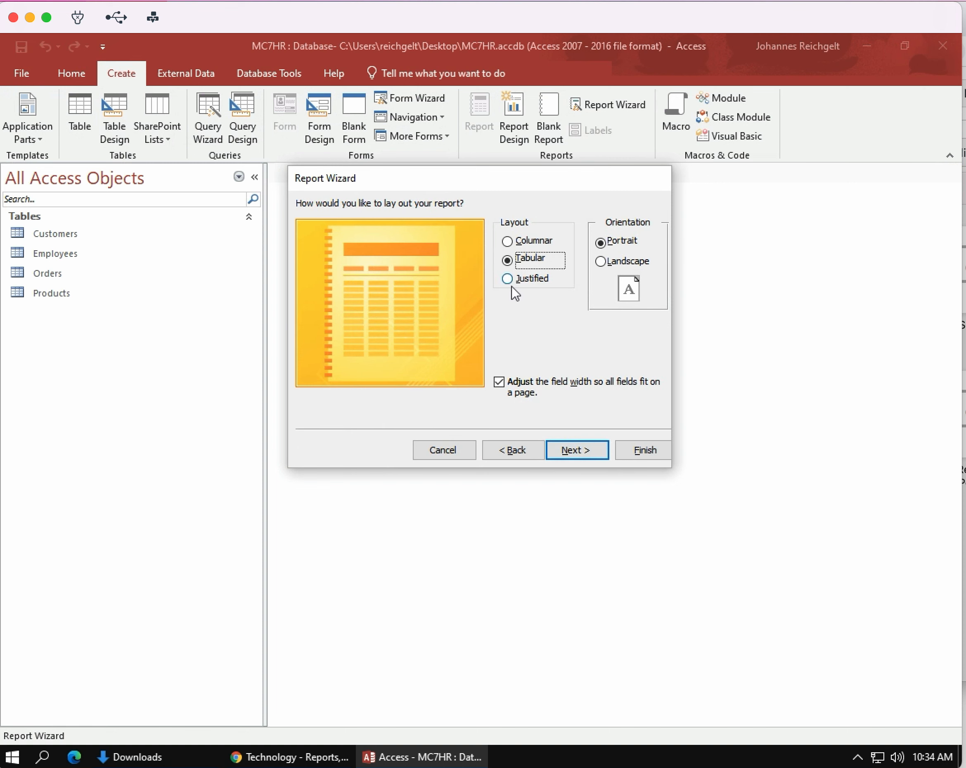
click(600, 262)
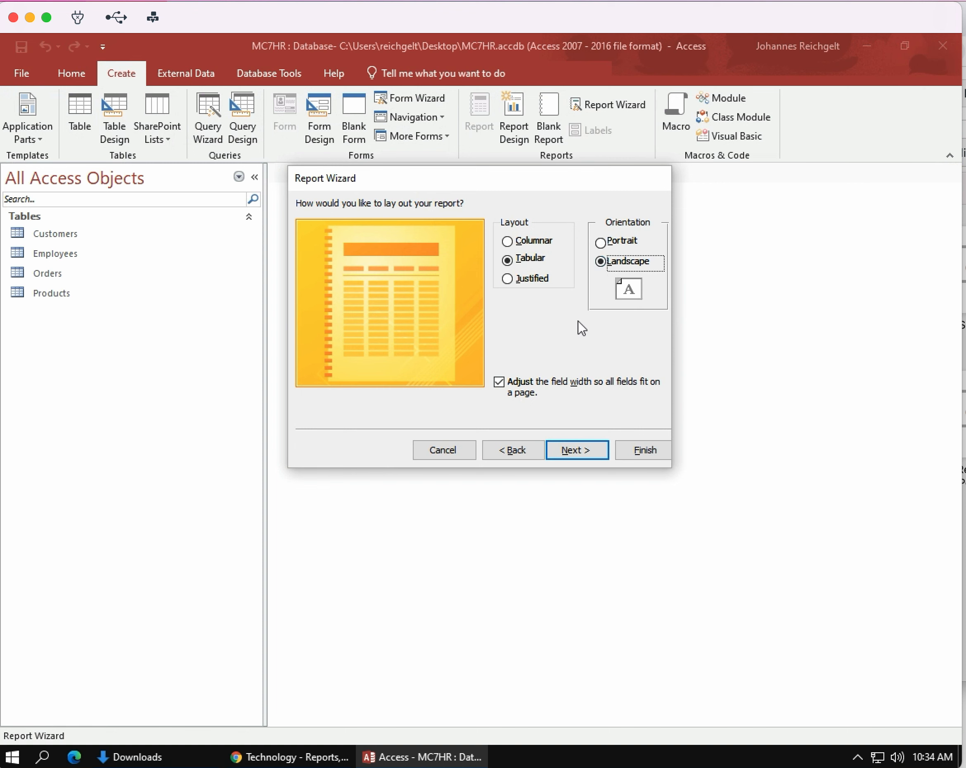
click(579, 451)
Title the report Customer Information 2017, generate it, and leave the print preview for Design view
click(484, 225)
key(BackSpace)
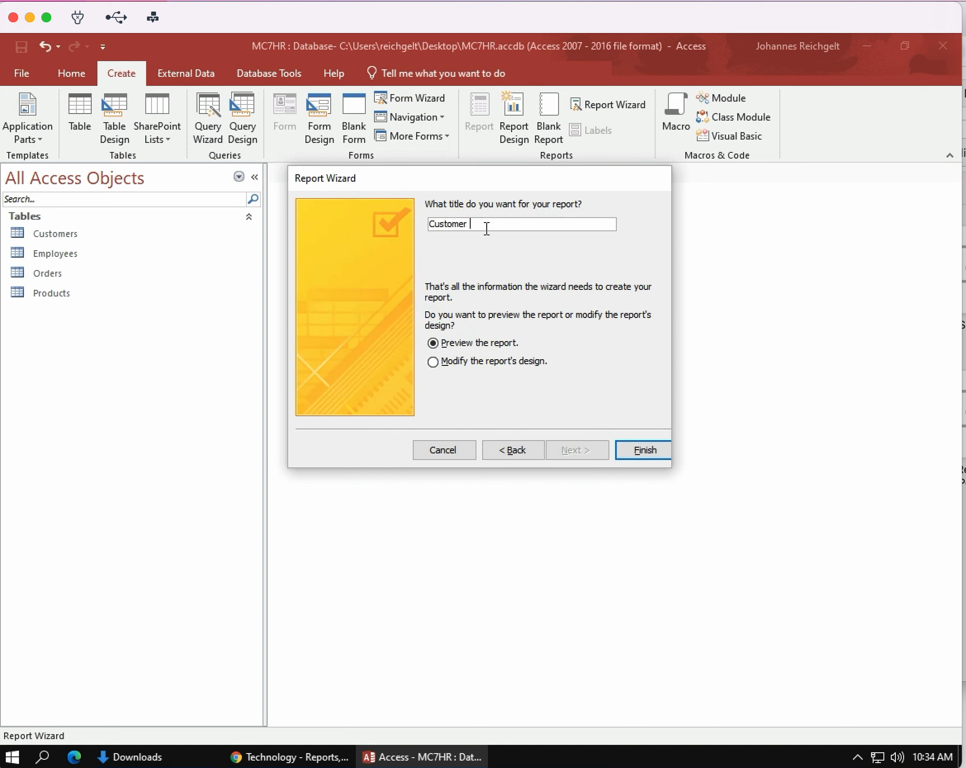
text(Information 2017)
click(645, 450)
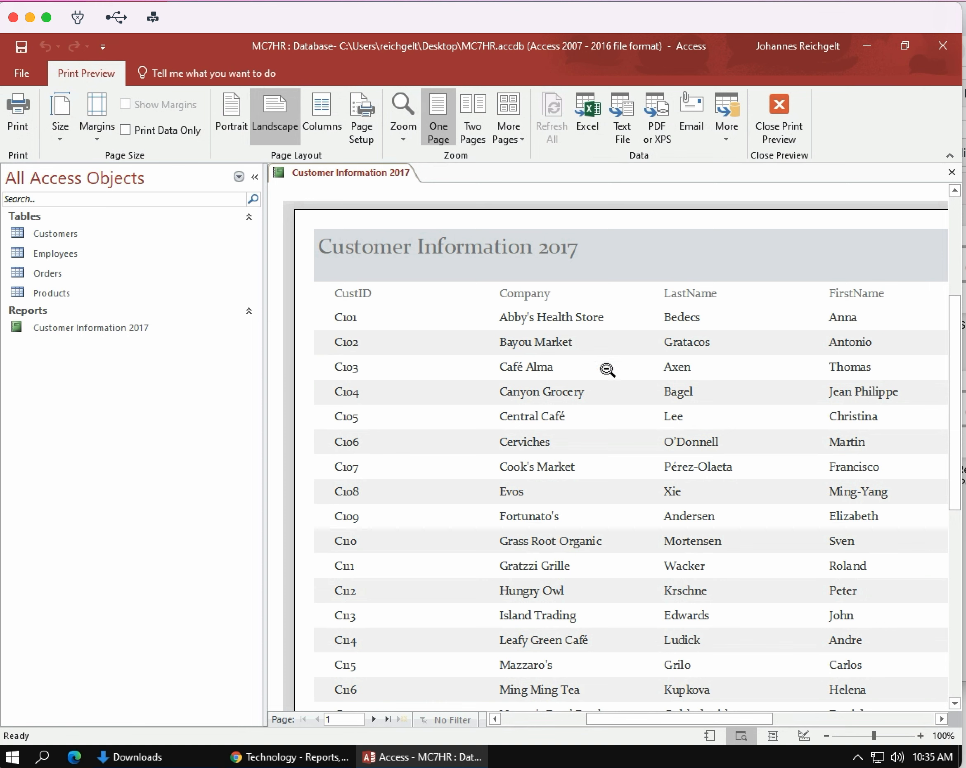
click(778, 104)
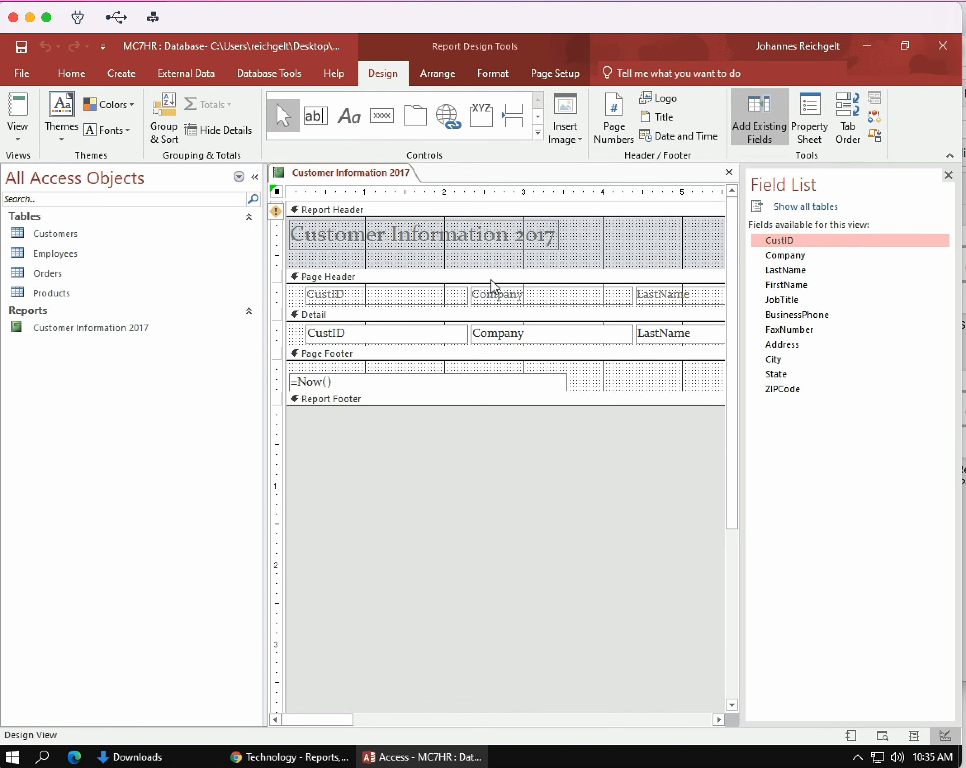
Enlarge the report header to about 2.1 inches high and insert the NorthwindLogo image from the Desktop into it
drag(491, 269, 488, 389)
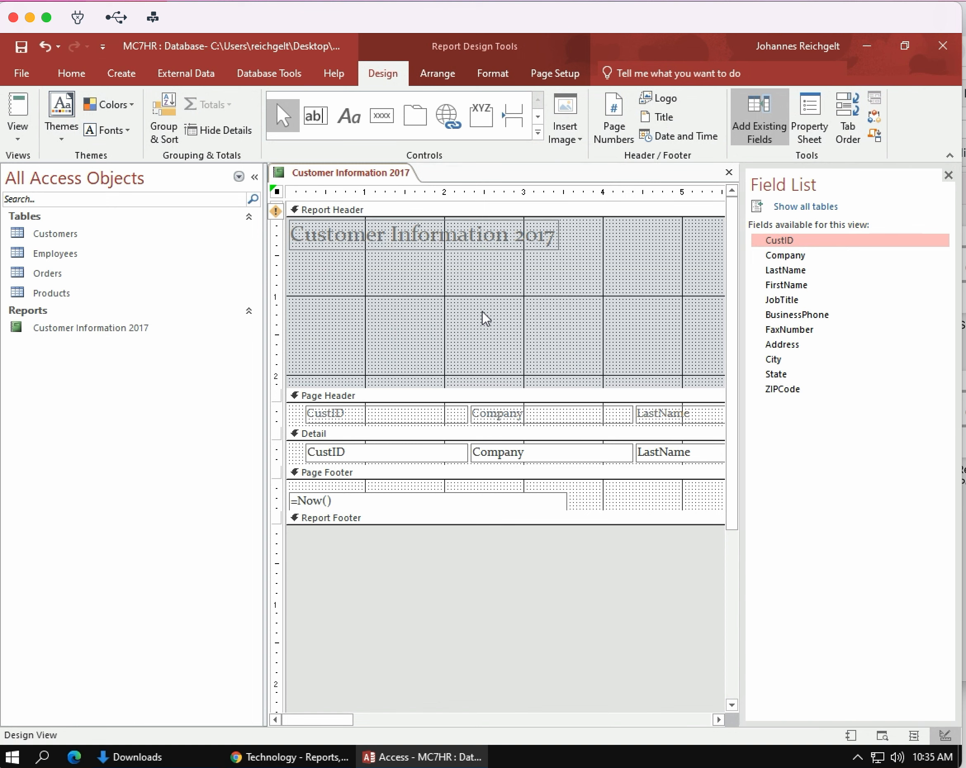
click(485, 318)
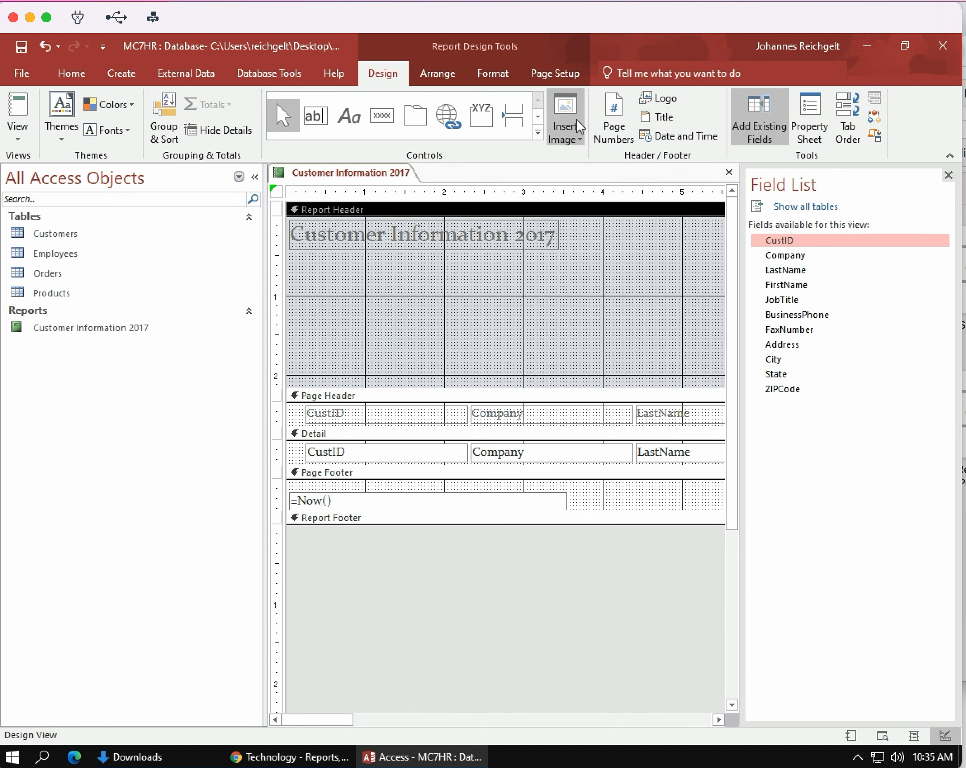
click(579, 140)
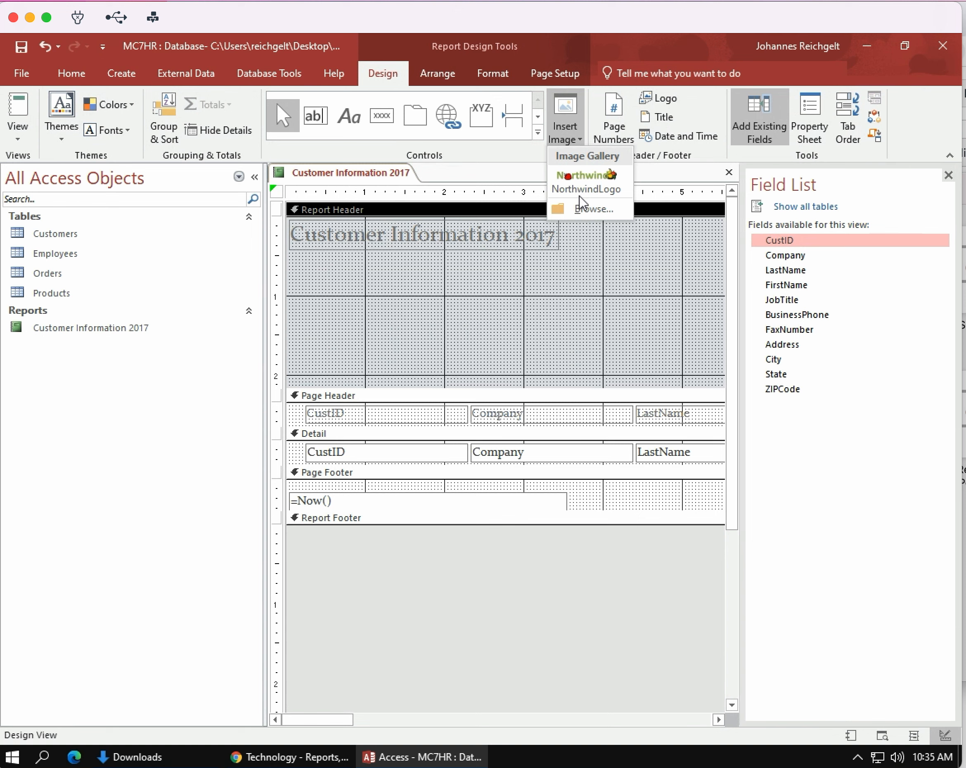
click(583, 209)
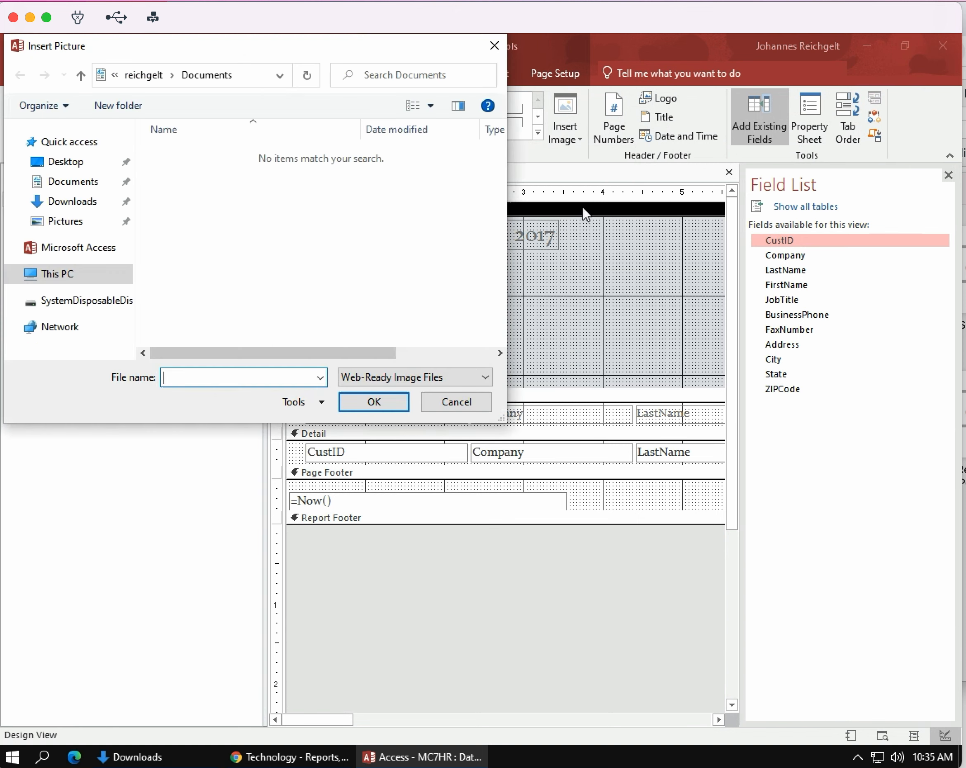
click(77, 167)
click(199, 162)
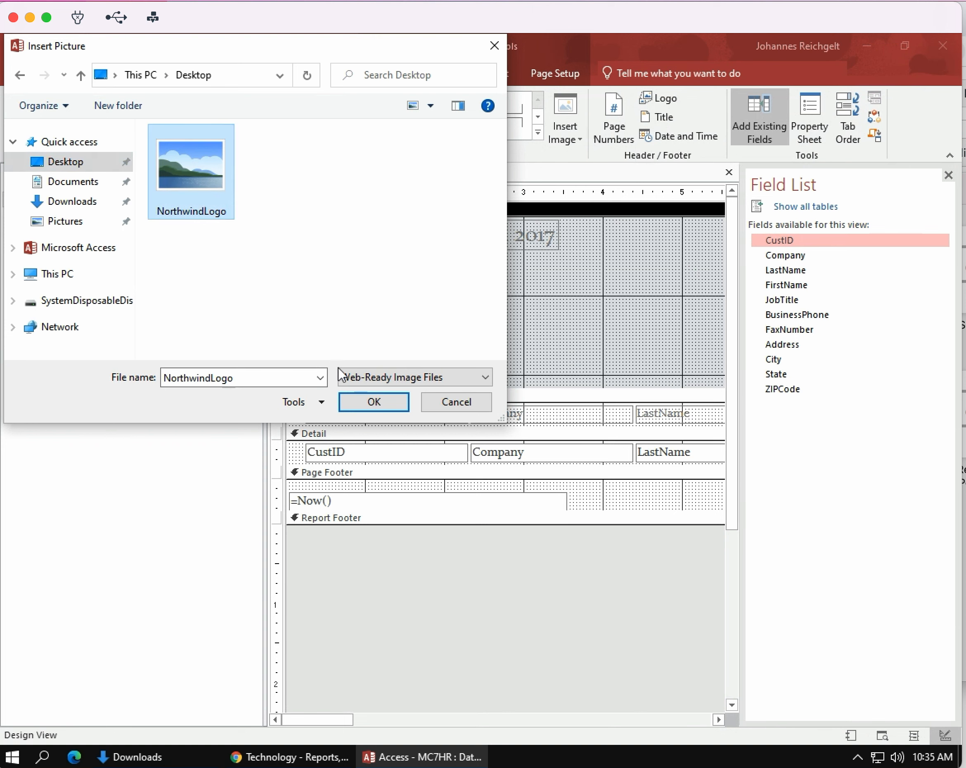
click(374, 401)
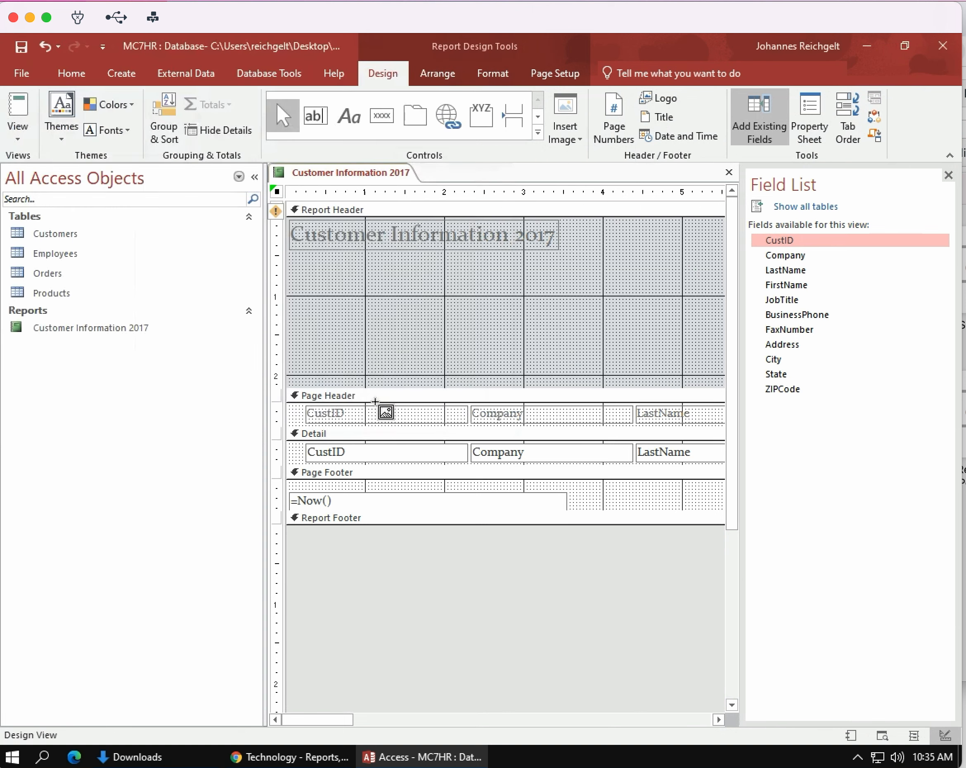
click(477, 314)
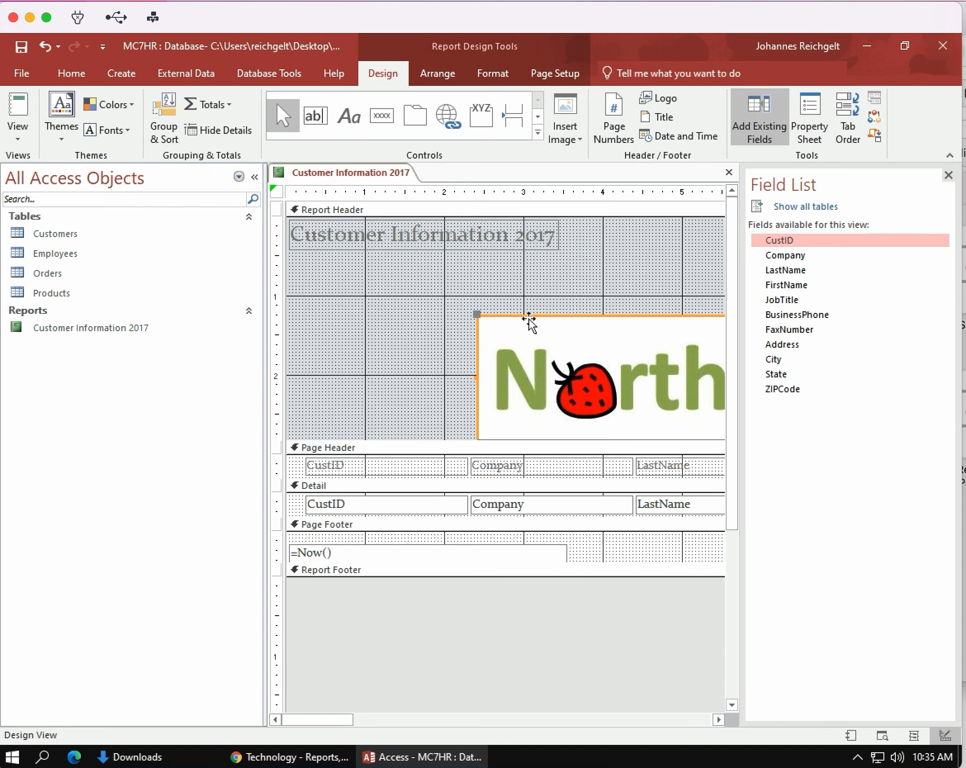
Move the logo up and left in the report header and place the report title beneath it
drag(575, 322, 416, 274)
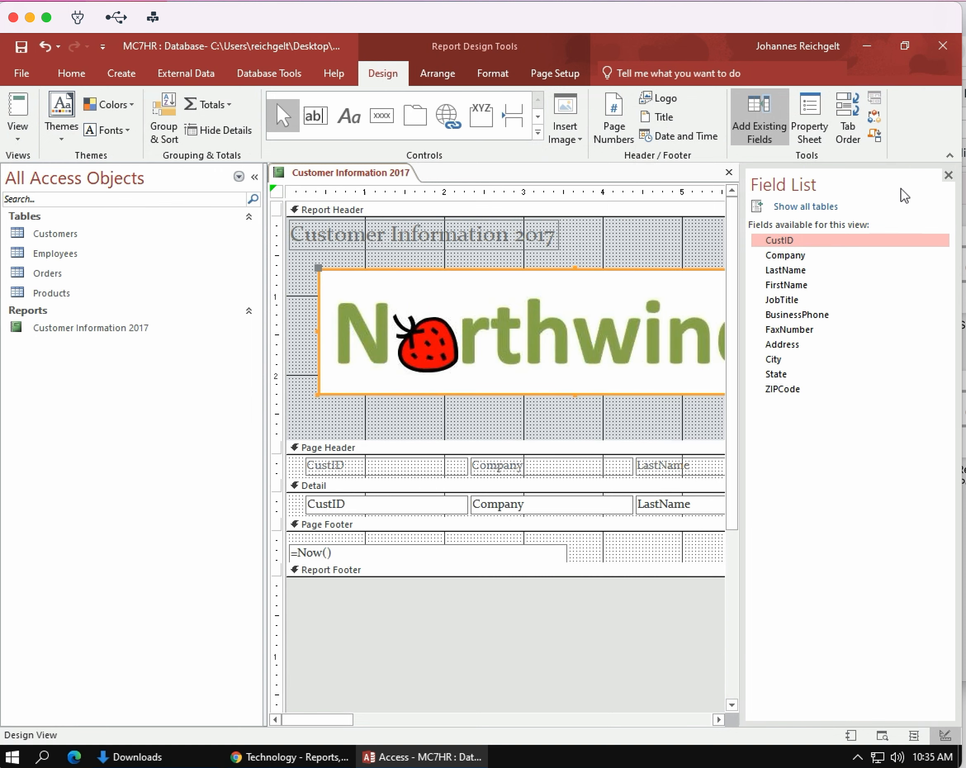
click(947, 175)
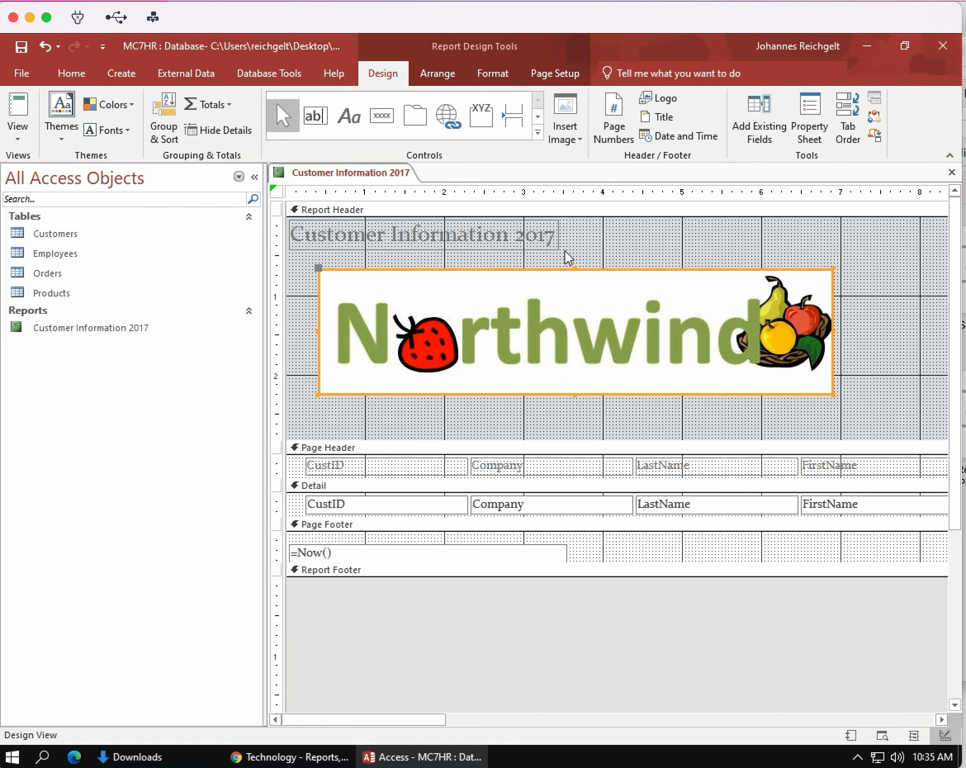
drag(574, 272, 576, 246)
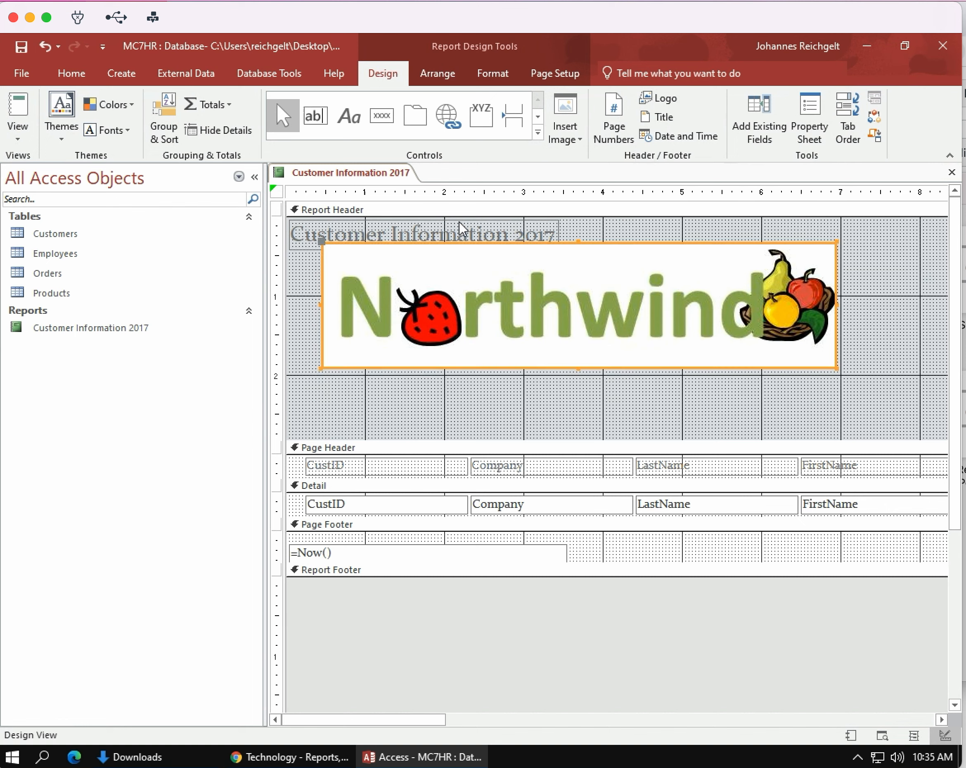
click(455, 219)
drag(451, 215, 642, 380)
drag(642, 372, 642, 374)
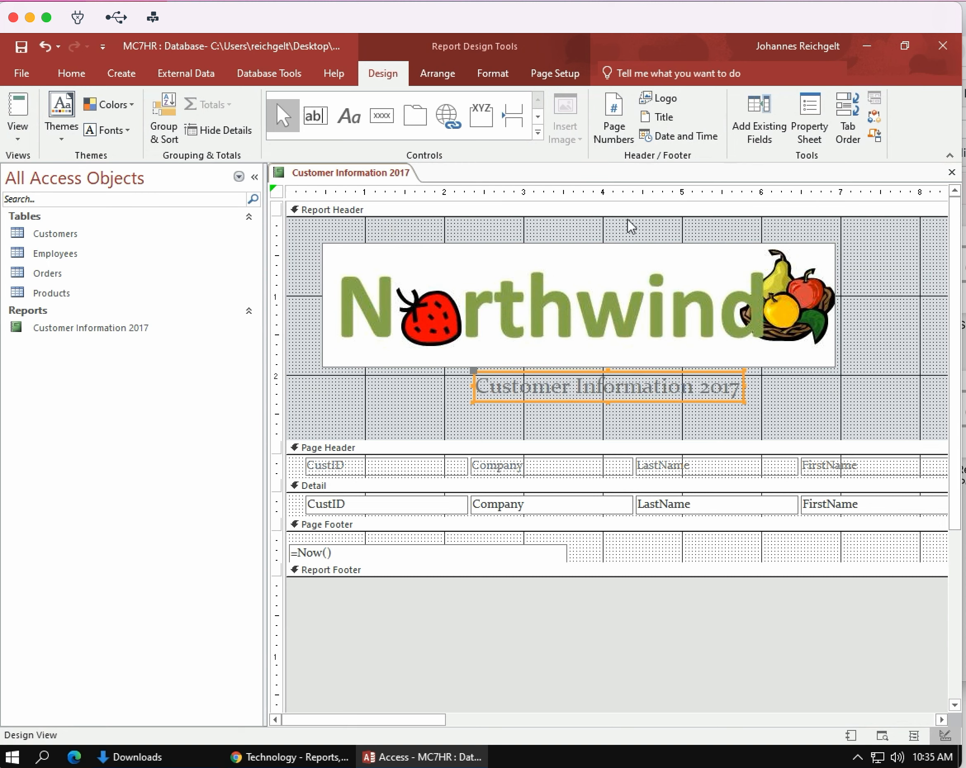
Align the logo with the header's top edge, set the title directly below it, and shrink the header to about 2.2 inches high
drag(598, 245, 602, 218)
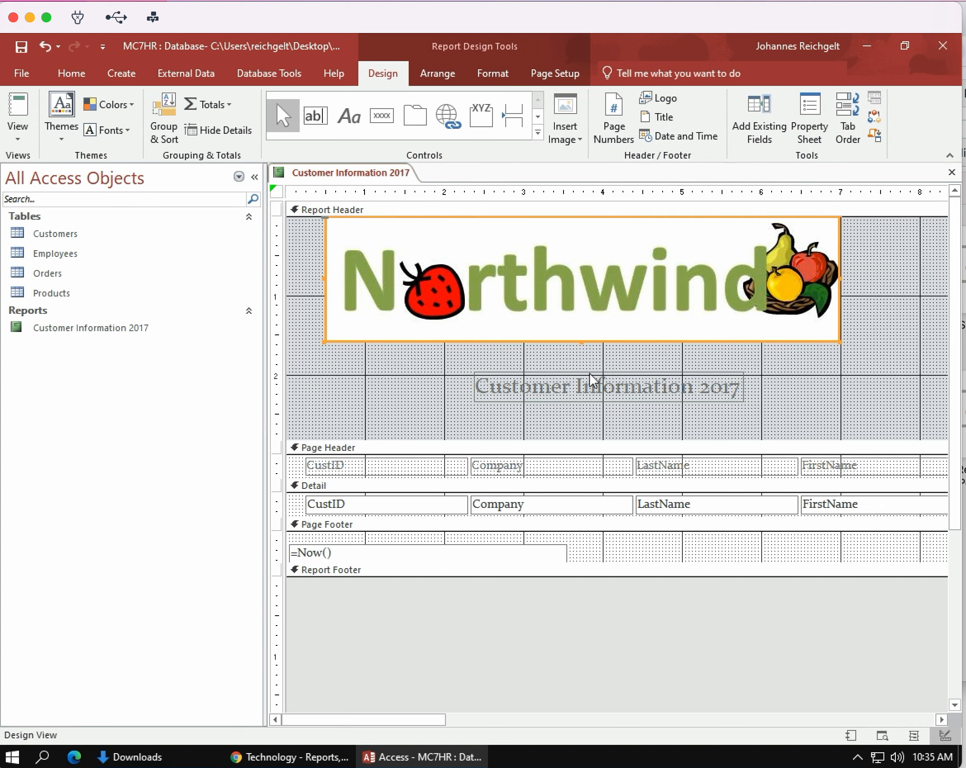
drag(589, 373, 595, 422)
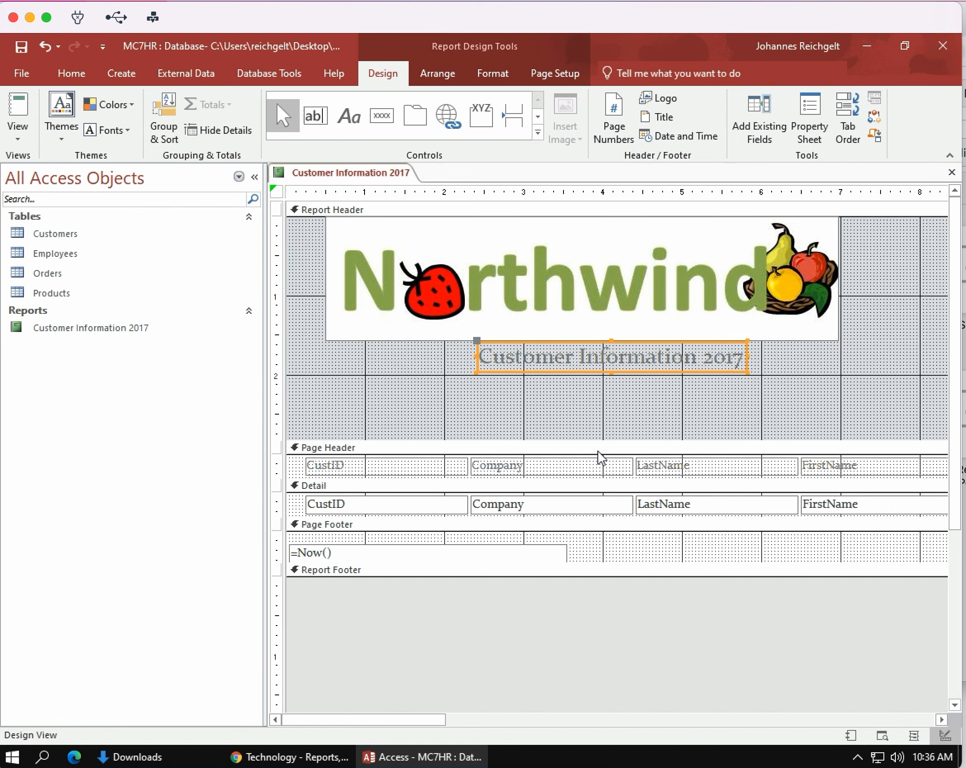
drag(598, 440, 596, 390)
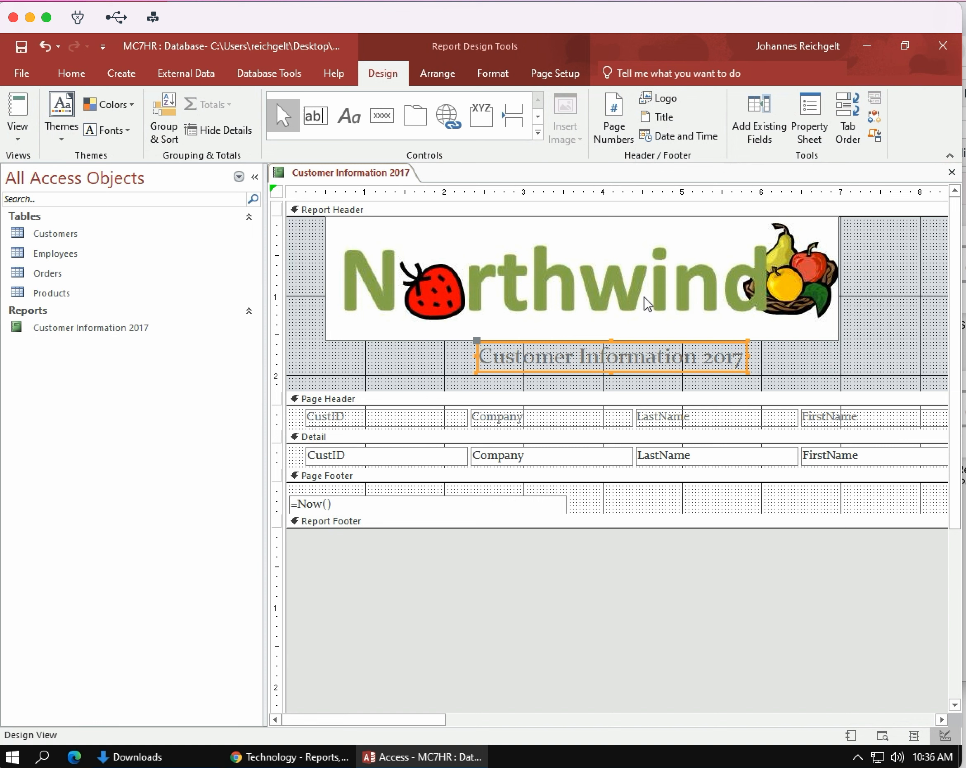
Set the Northwind logo's picture type to Embedded and close its properties
double_click(622, 289)
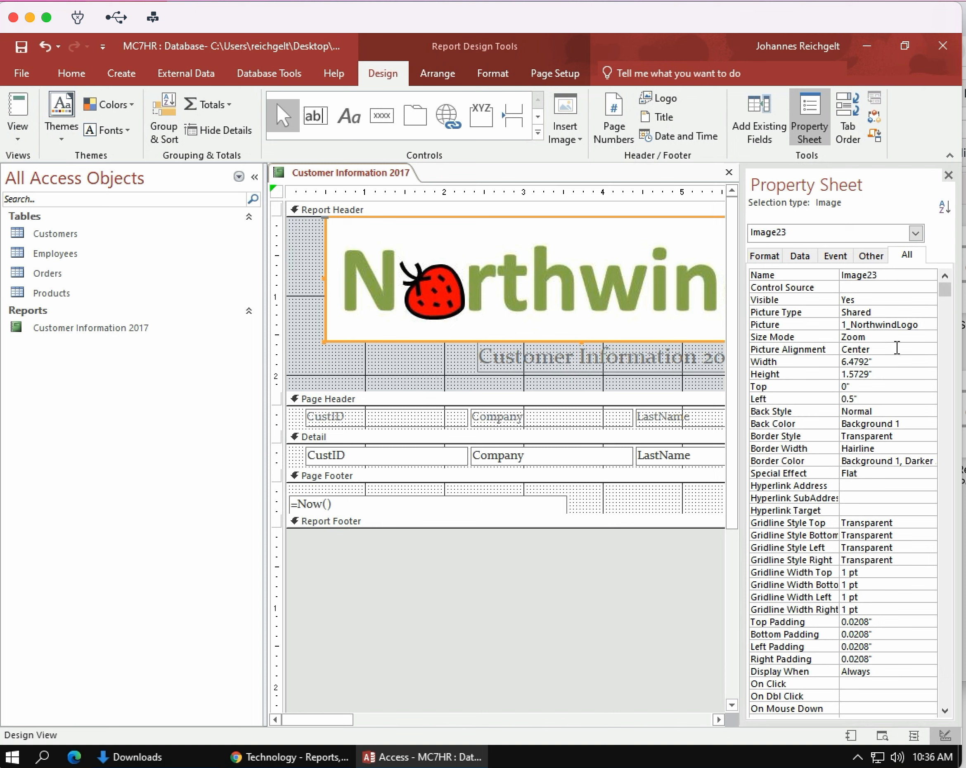
click(915, 312)
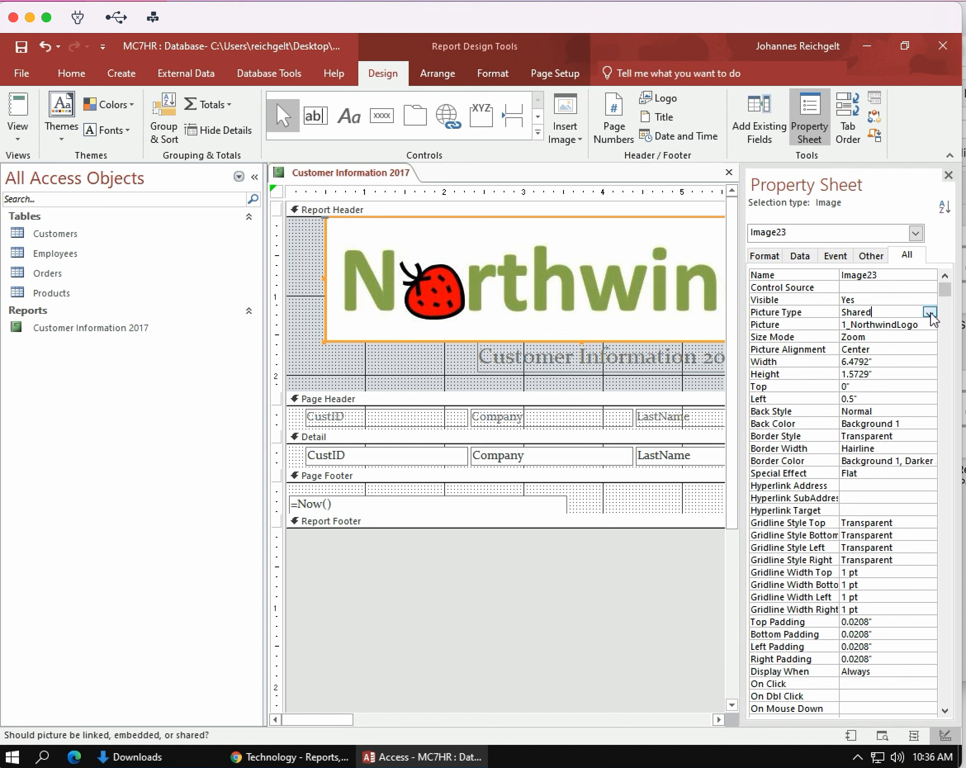
click(930, 313)
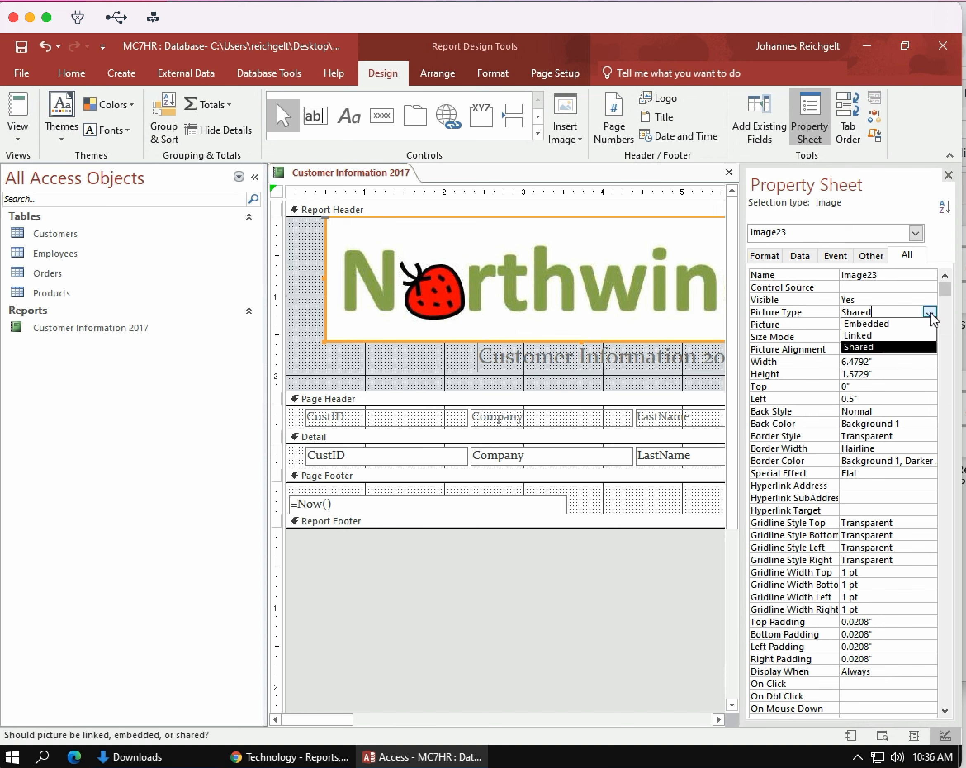
click(879, 328)
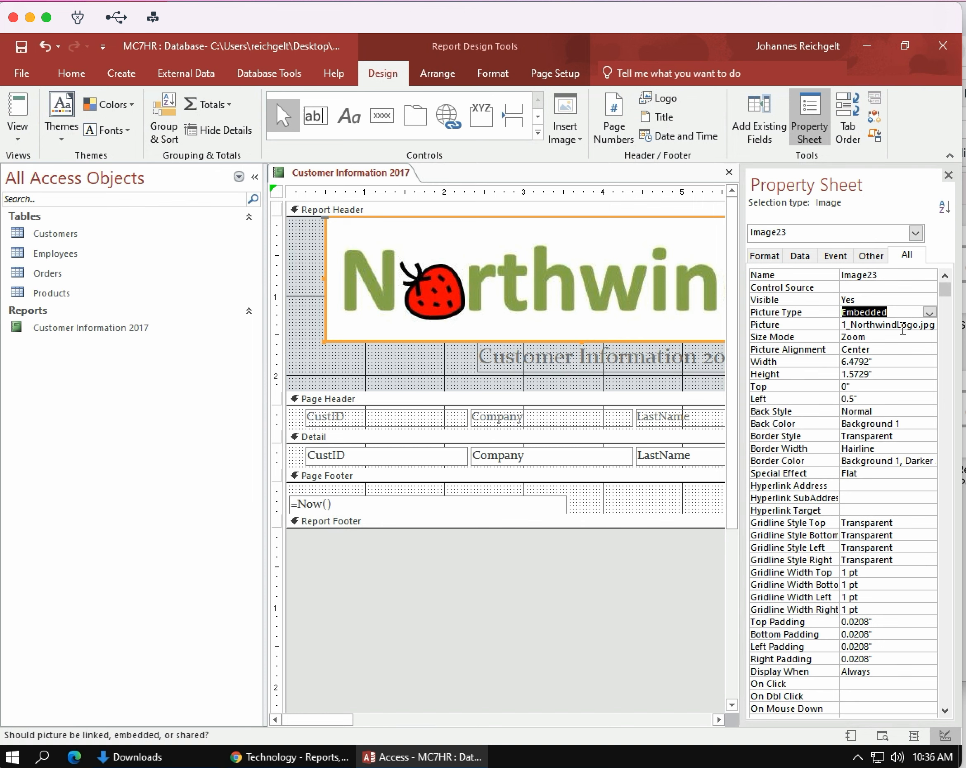
click(948, 175)
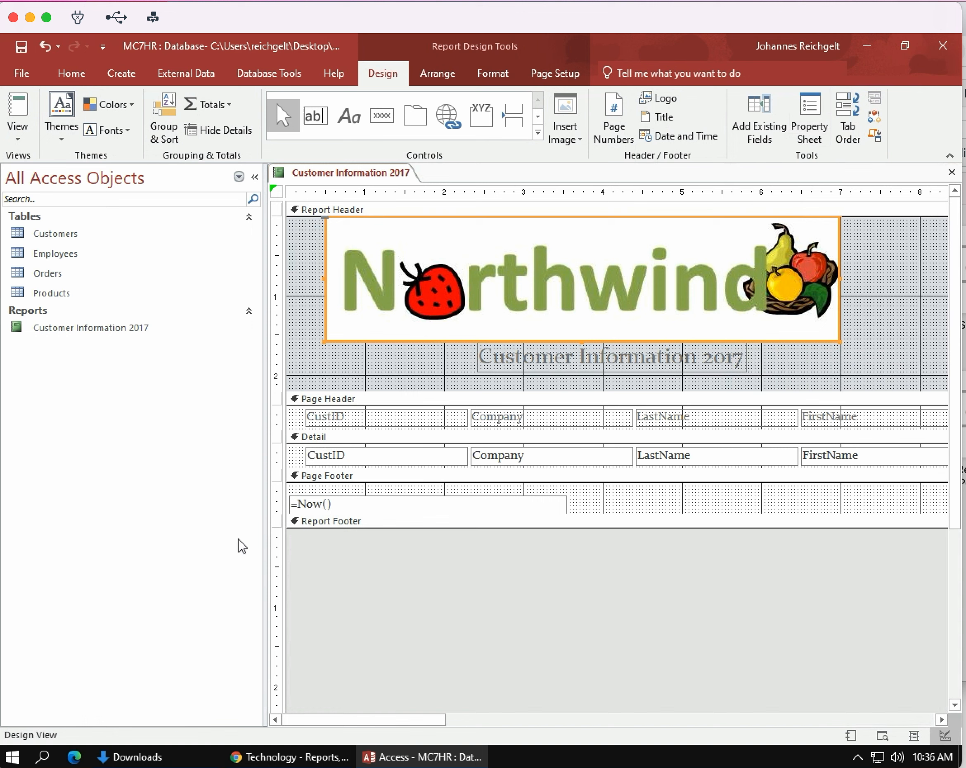
Review the report in Report view and Layout view, and return to Design view
click(18, 133)
click(78, 169)
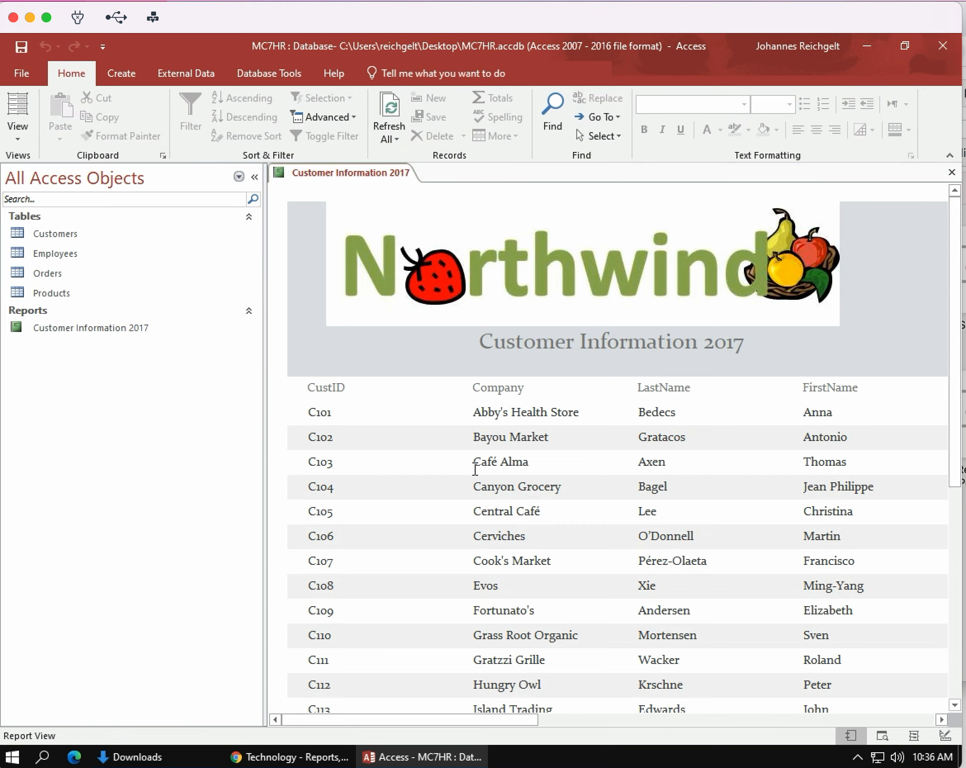
drag(498, 721, 422, 711)
click(18, 135)
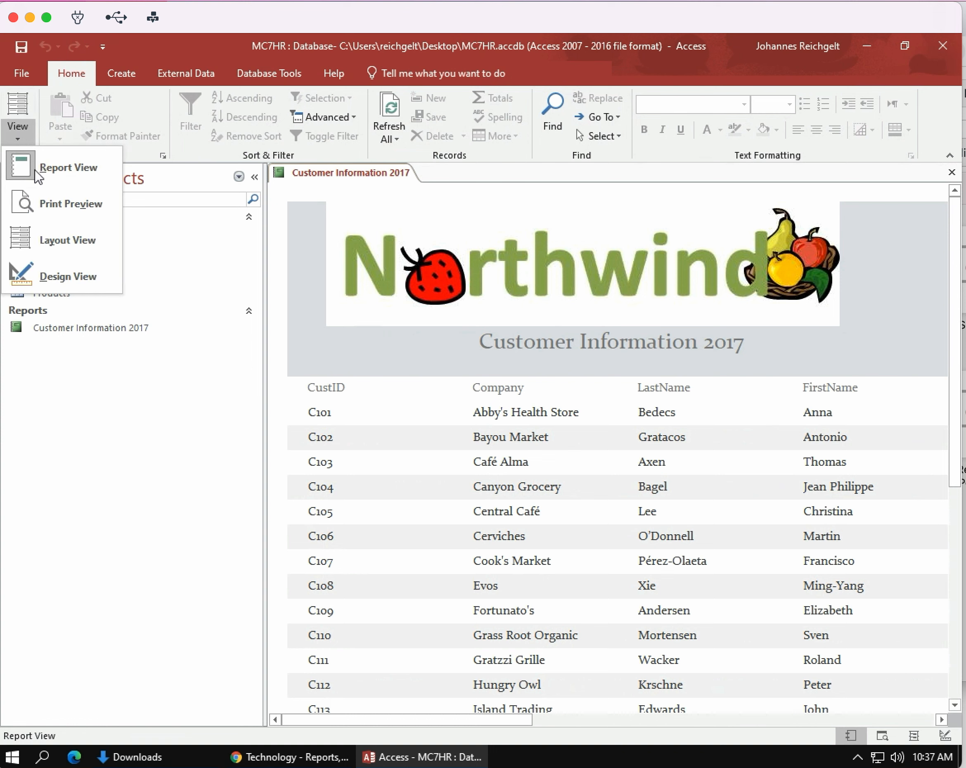
click(69, 238)
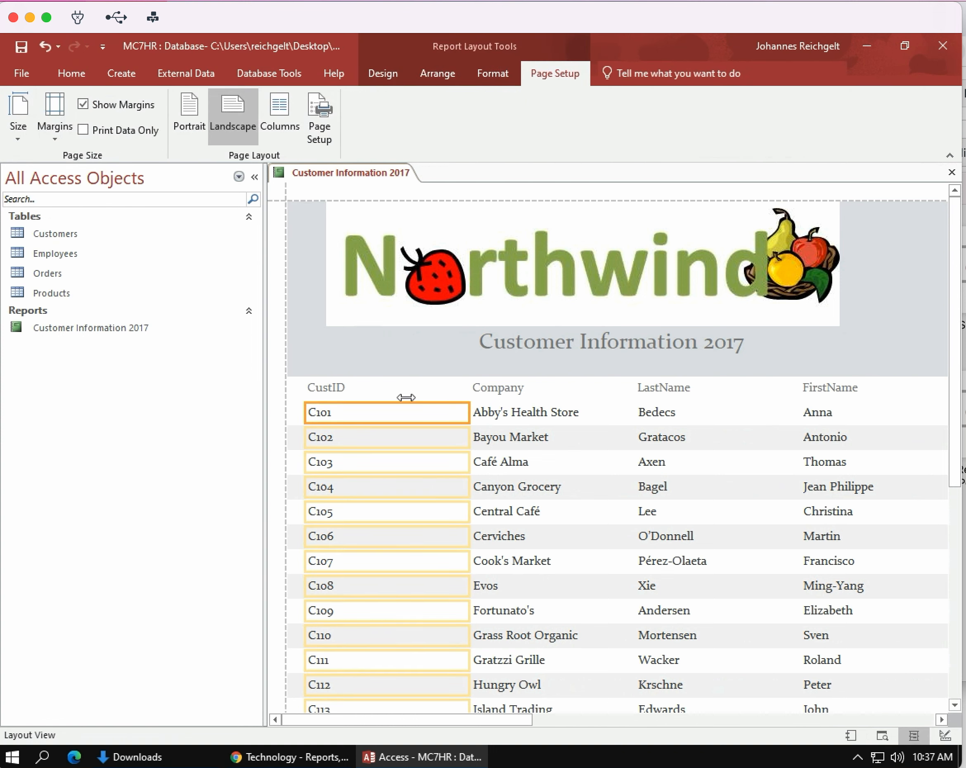
click(20, 137)
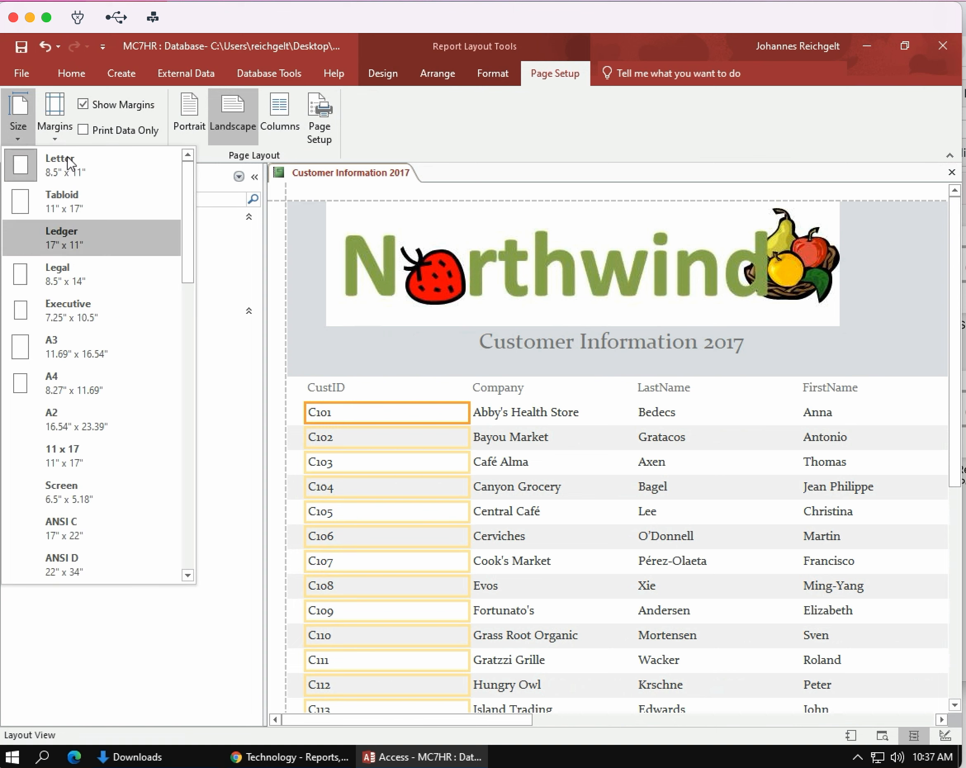
click(229, 452)
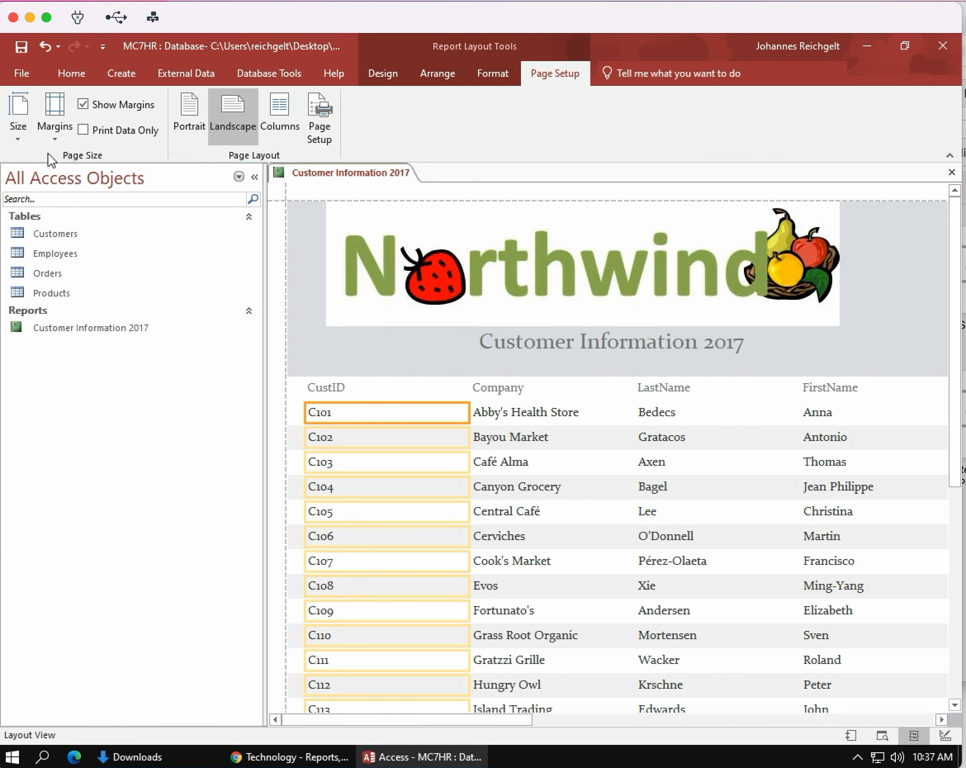
click(67, 74)
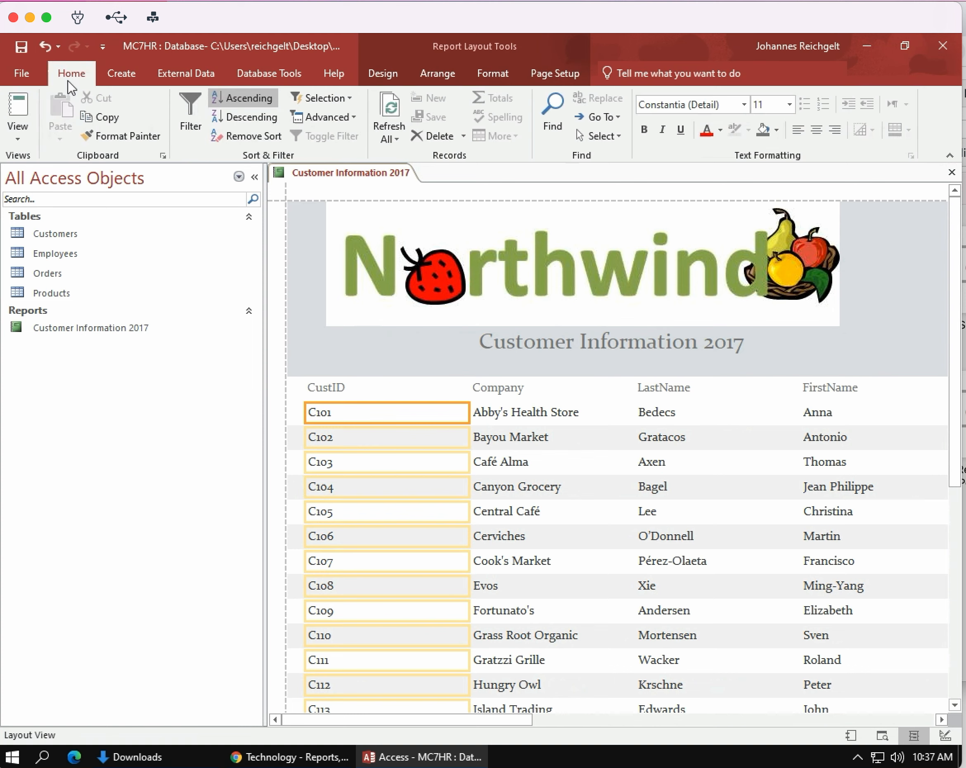
click(24, 138)
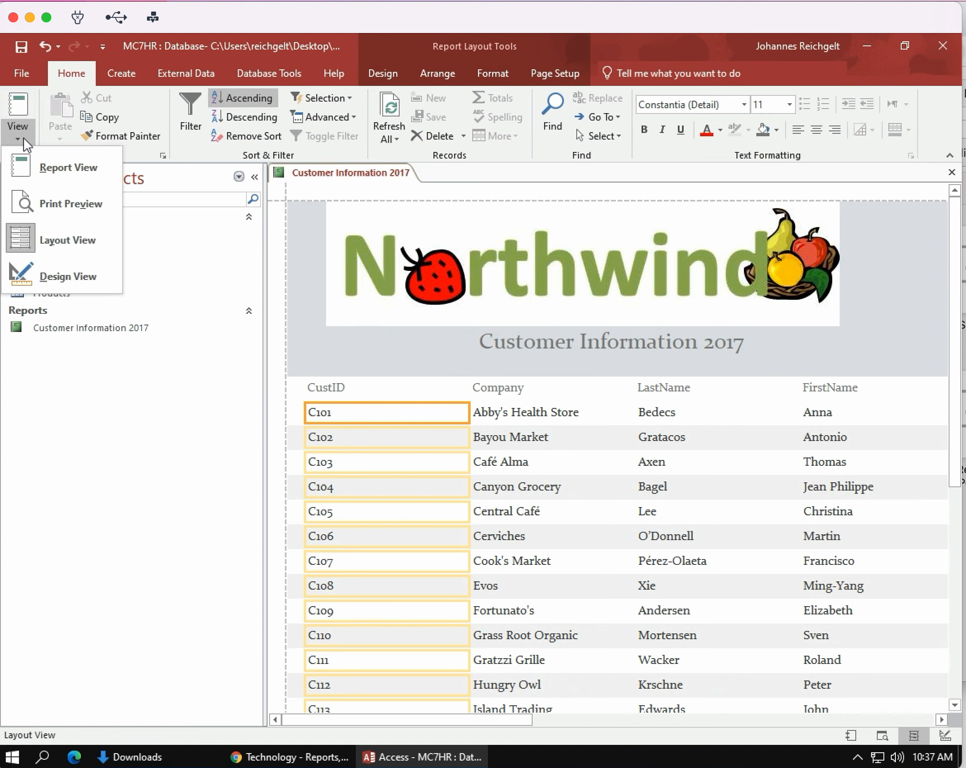
click(71, 277)
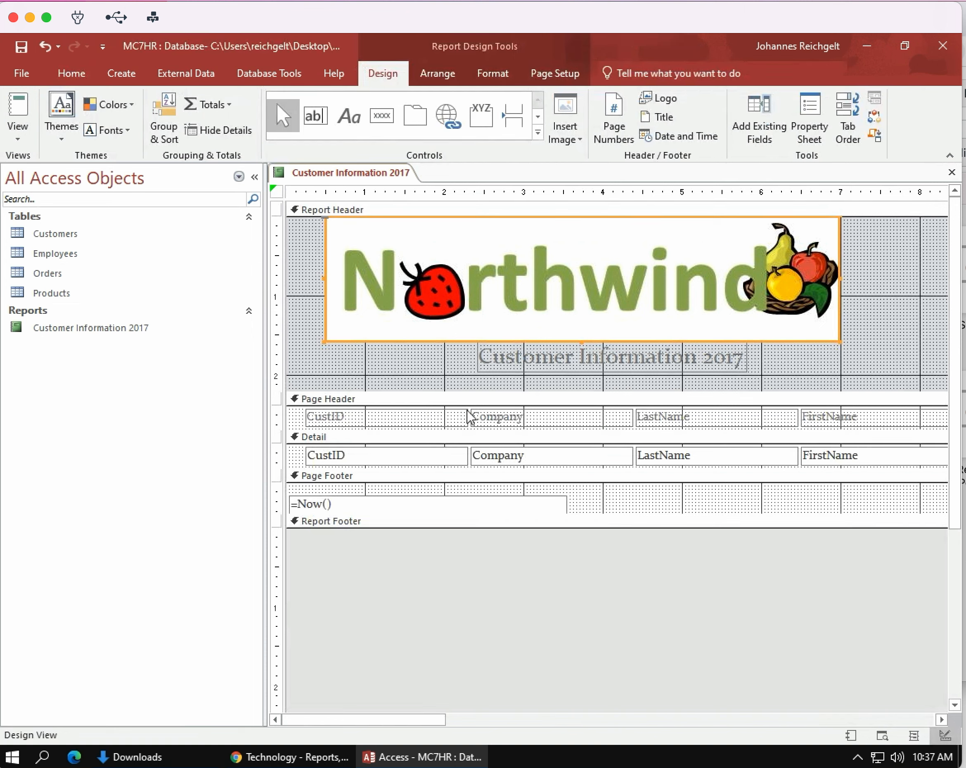
Shift the CustID detail field to the report's left edge and narrow the CustID page header label to about 0.8 inch
click(454, 456)
drag(454, 456, 373, 455)
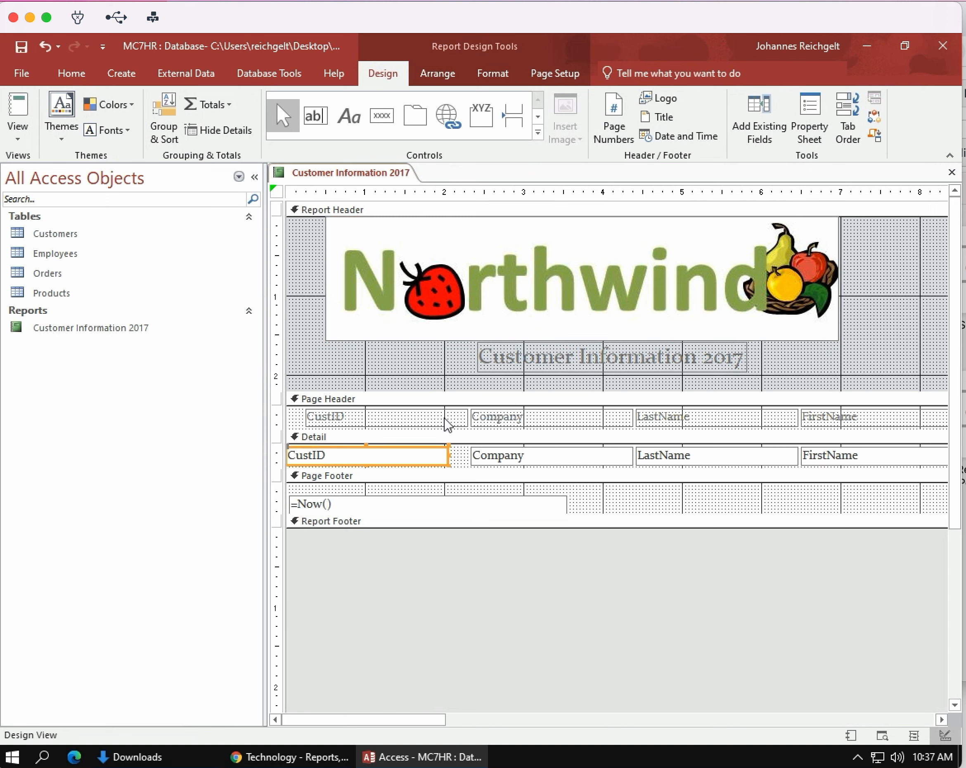
click(447, 422)
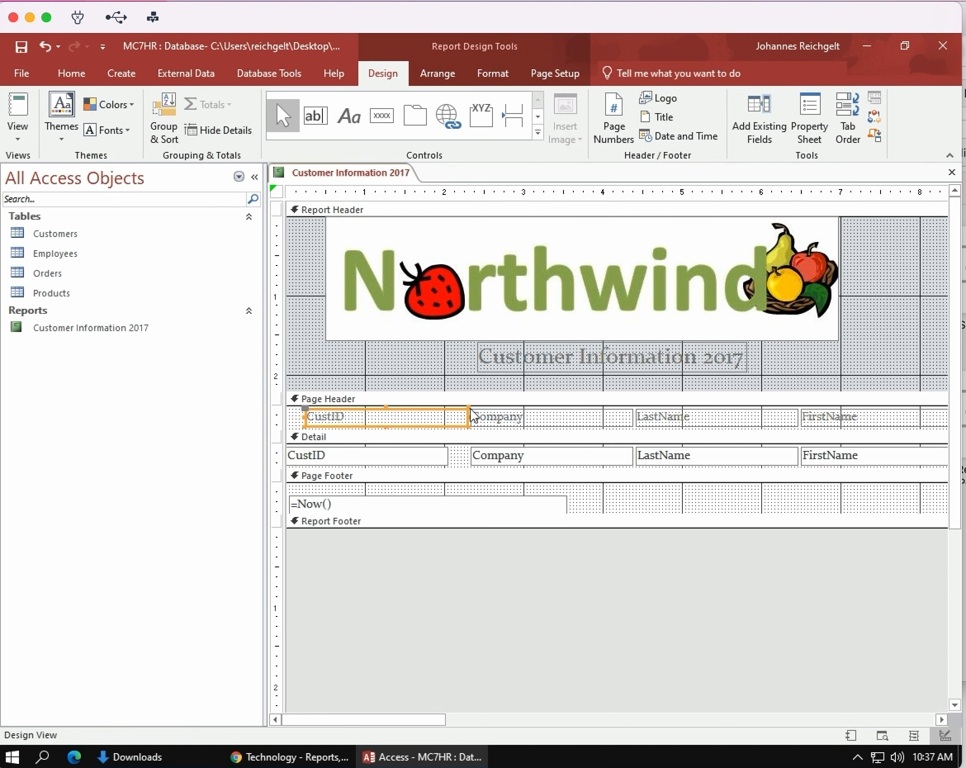
drag(468, 408, 369, 412)
Move the CustID detail field back right so that it starts beneath the CustID label
drag(371, 460, 397, 453)
click(396, 453)
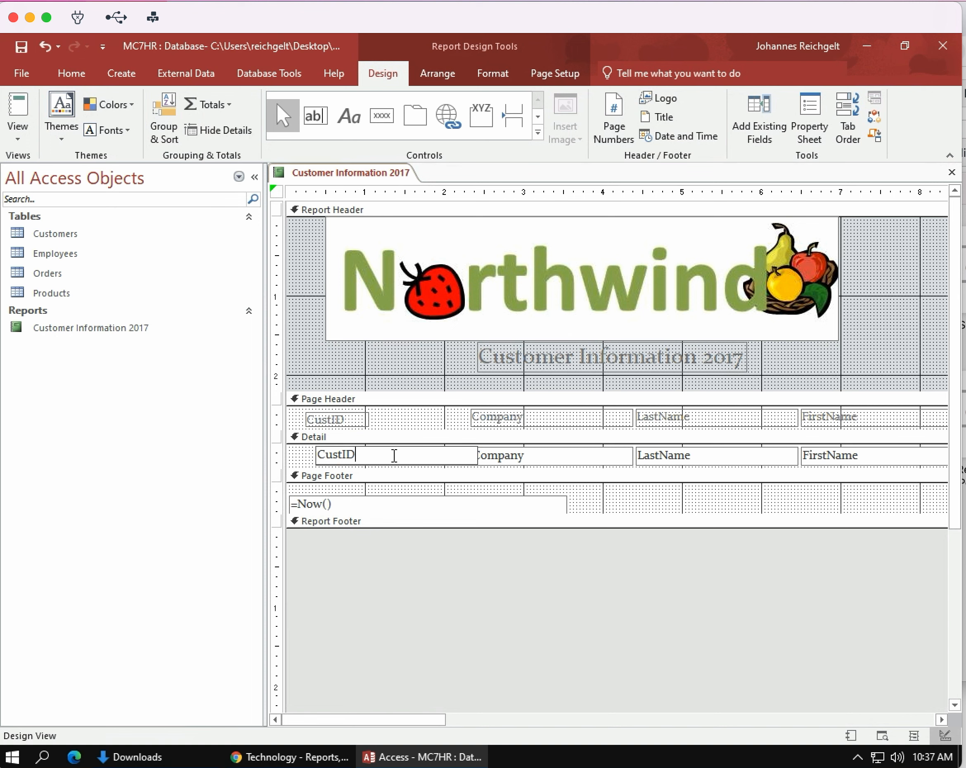
drag(402, 448, 390, 448)
click(404, 453)
double_click(426, 455)
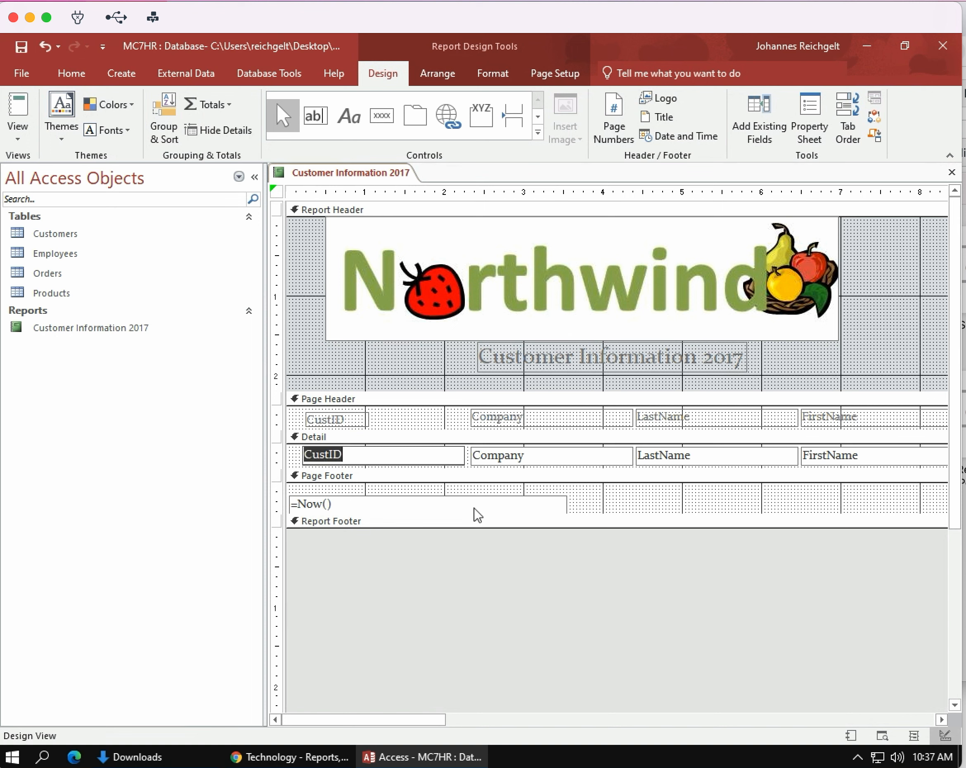
click(475, 507)
click(445, 460)
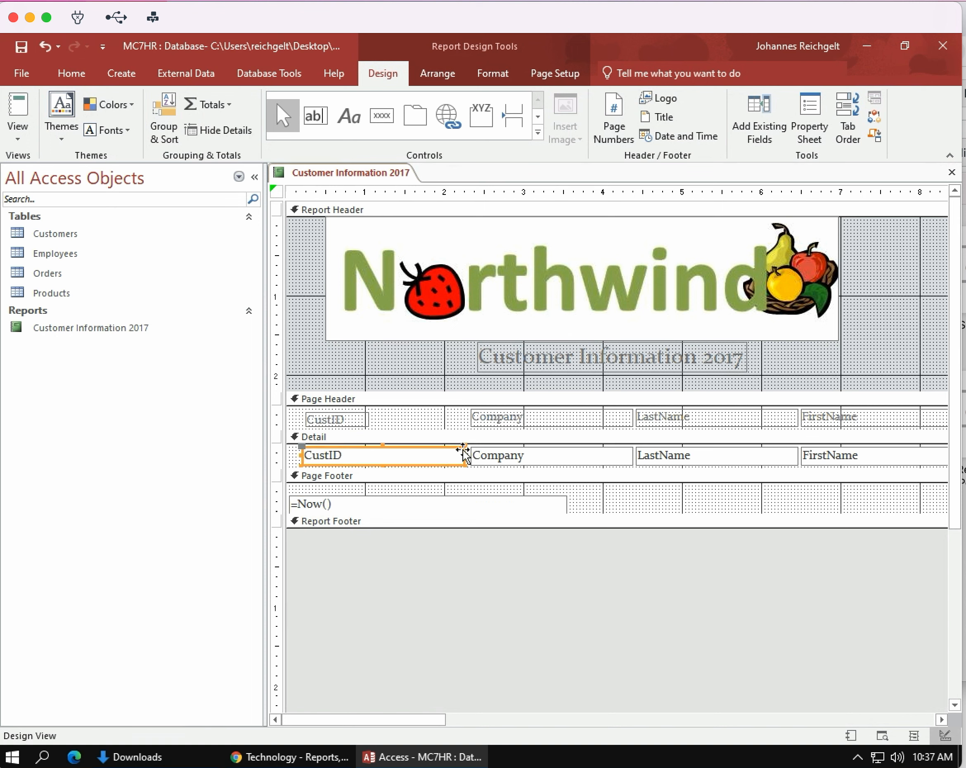
Narrow the CustID detail field to about 0.9 inch and place it beneath the CustID label
drag(463, 456, 357, 446)
click(324, 453)
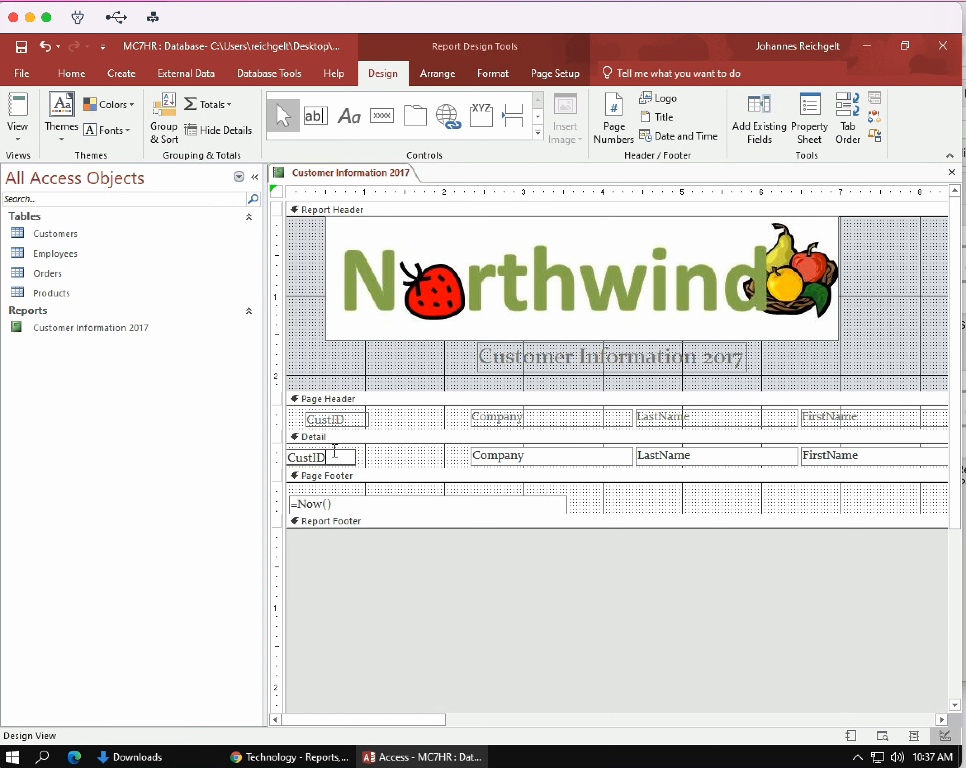
click(367, 456)
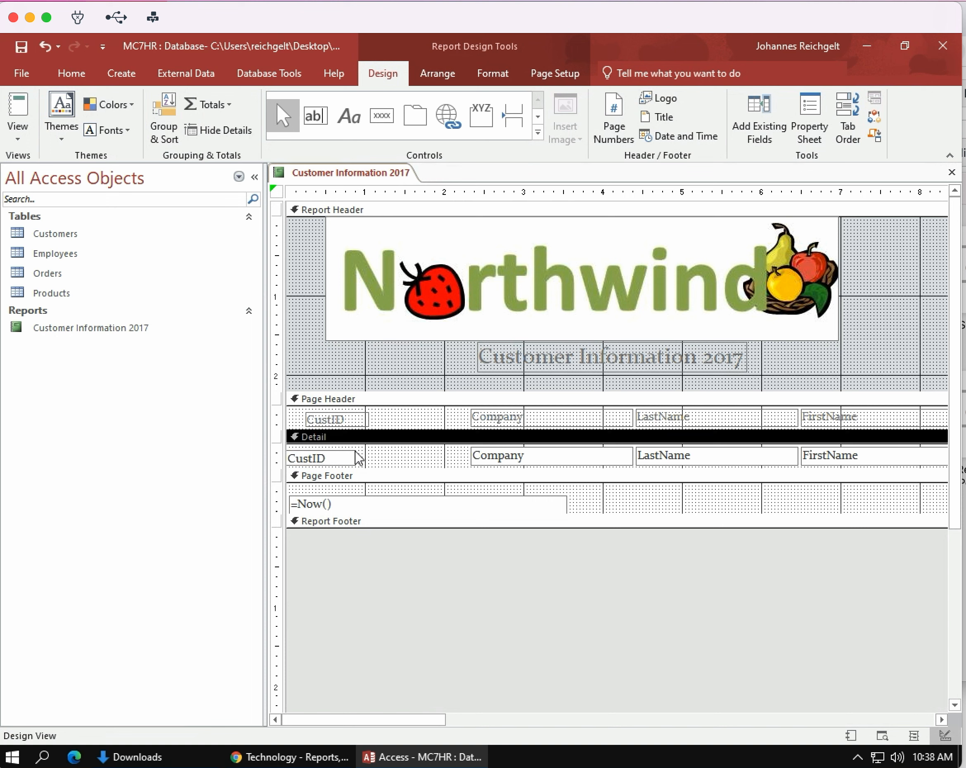
drag(340, 458, 355, 453)
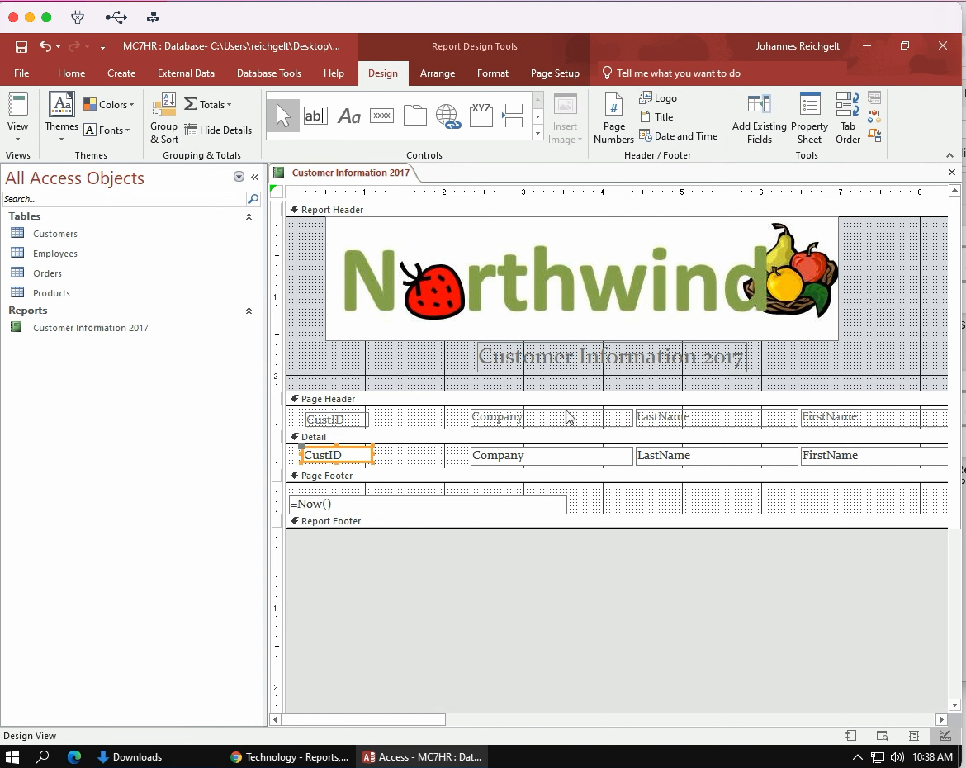
Move the Company label and detail field left to about the 1.2-inch mark, beside CustID, and display the report in Report view
drag(566, 411, 478, 415)
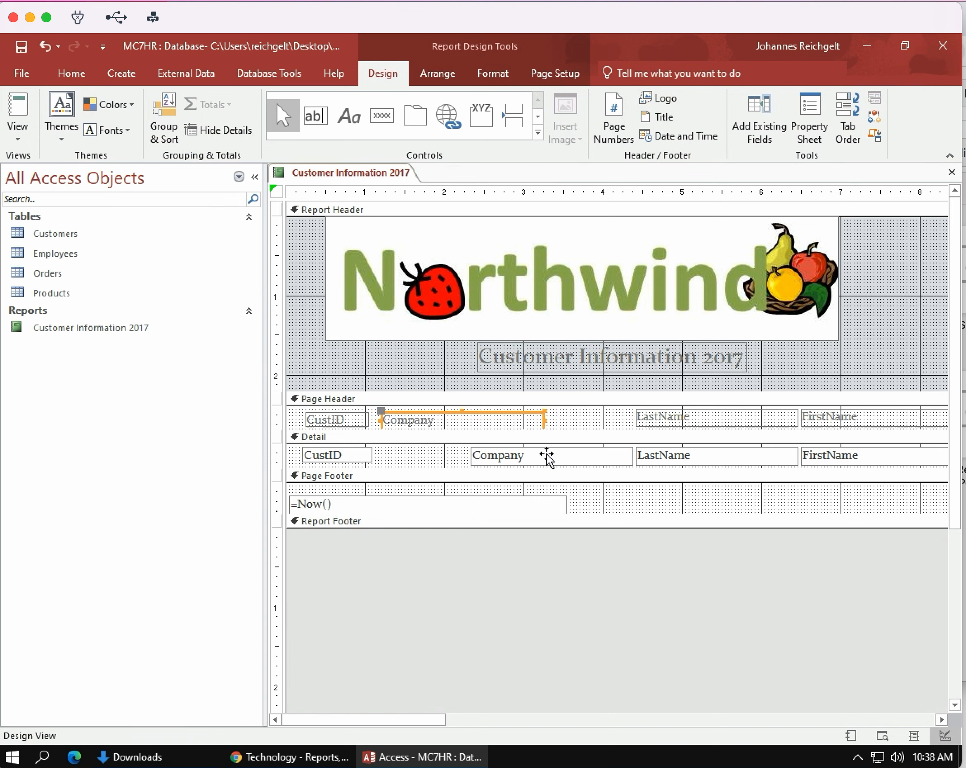
click(560, 451)
drag(559, 450, 466, 447)
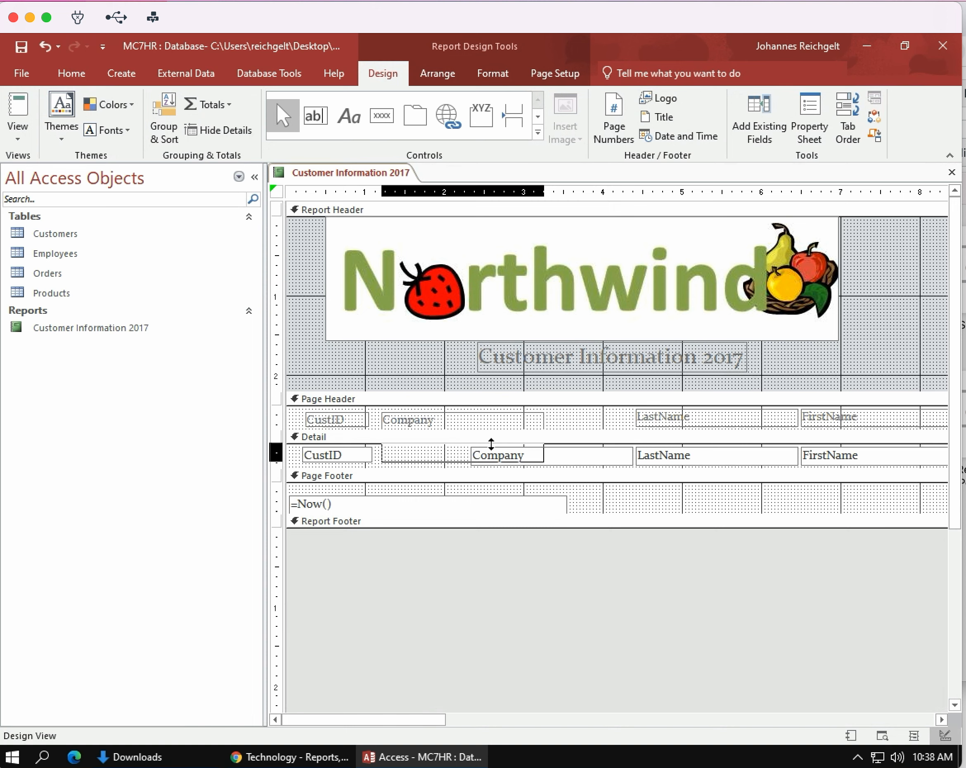
click(22, 141)
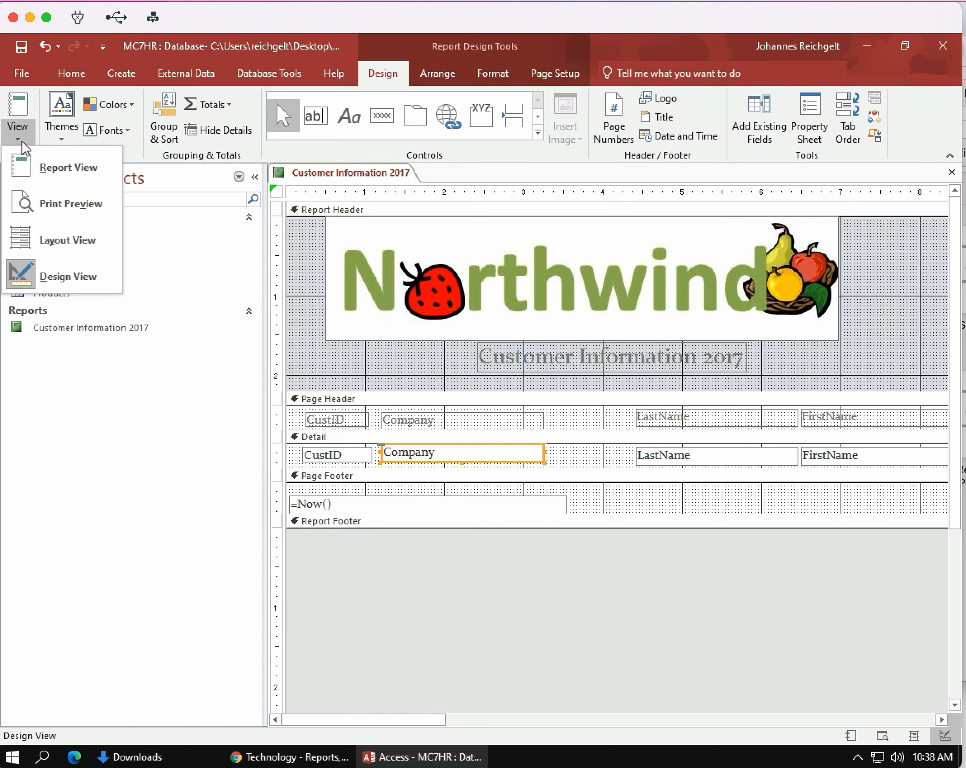
click(50, 167)
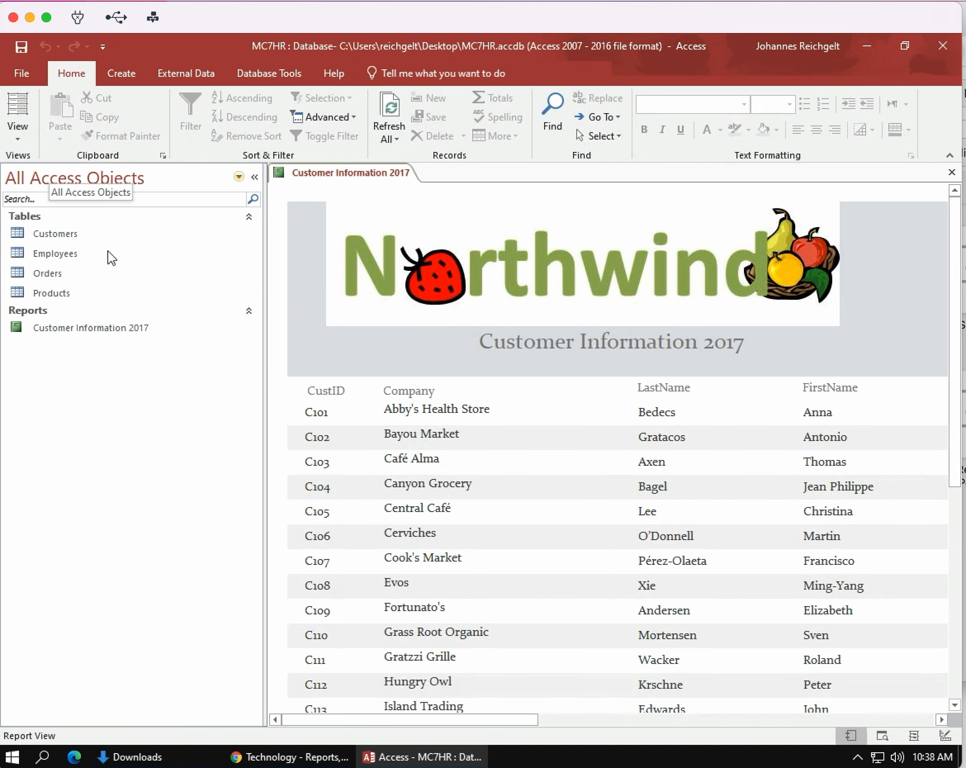